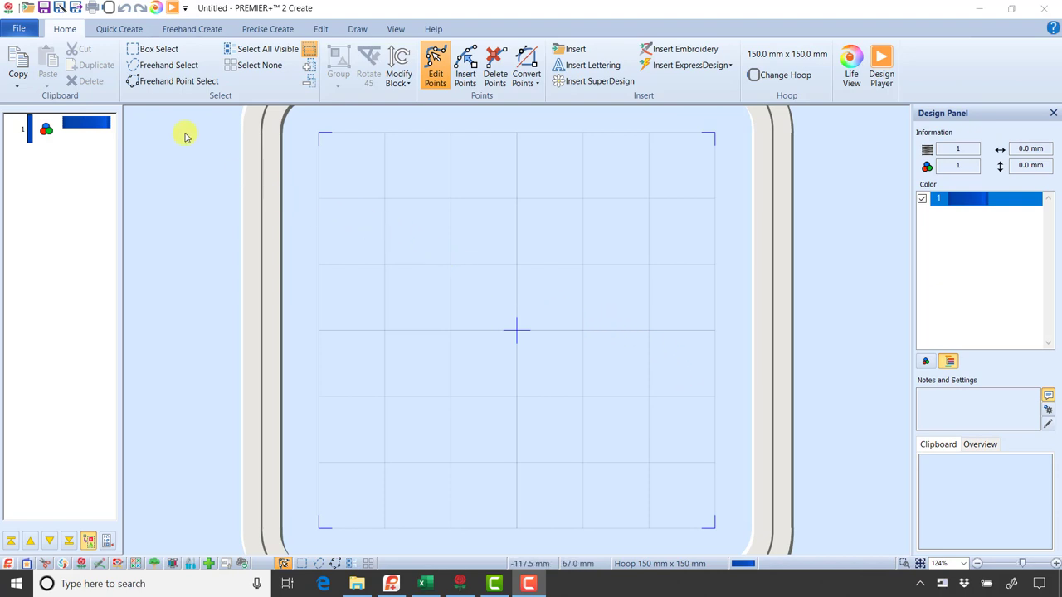
Enable Appliqué with the Satin Line for new areas and set the line width to 6.0 mm.
click(124, 30)
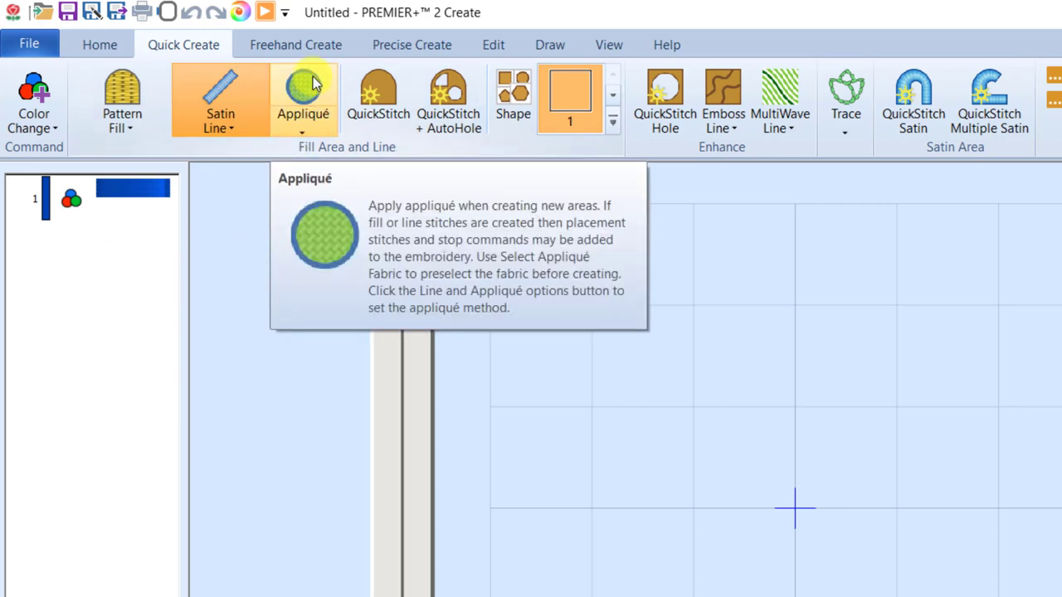
click(325, 102)
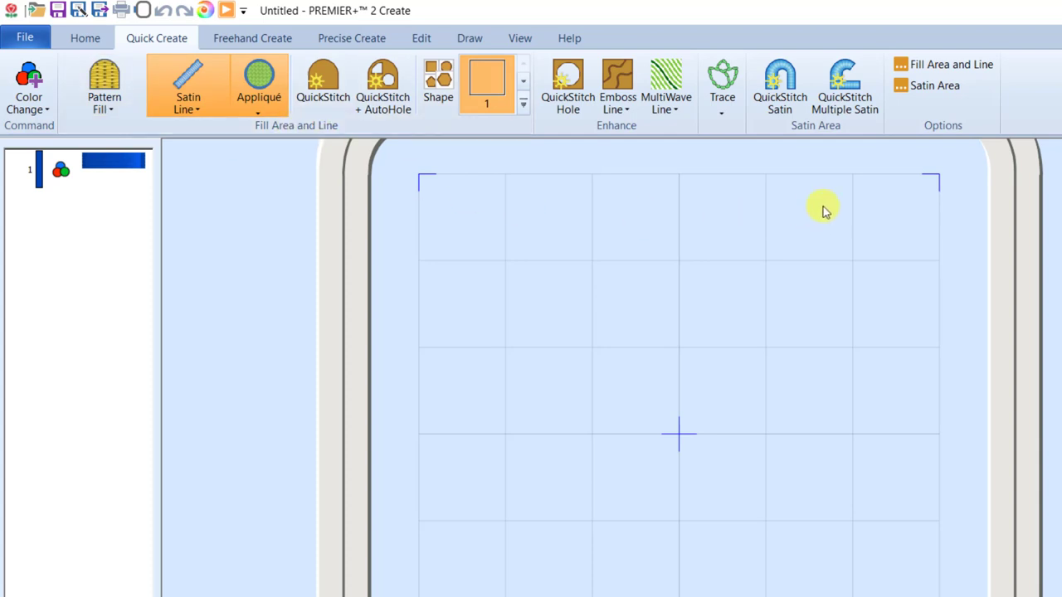
click(979, 69)
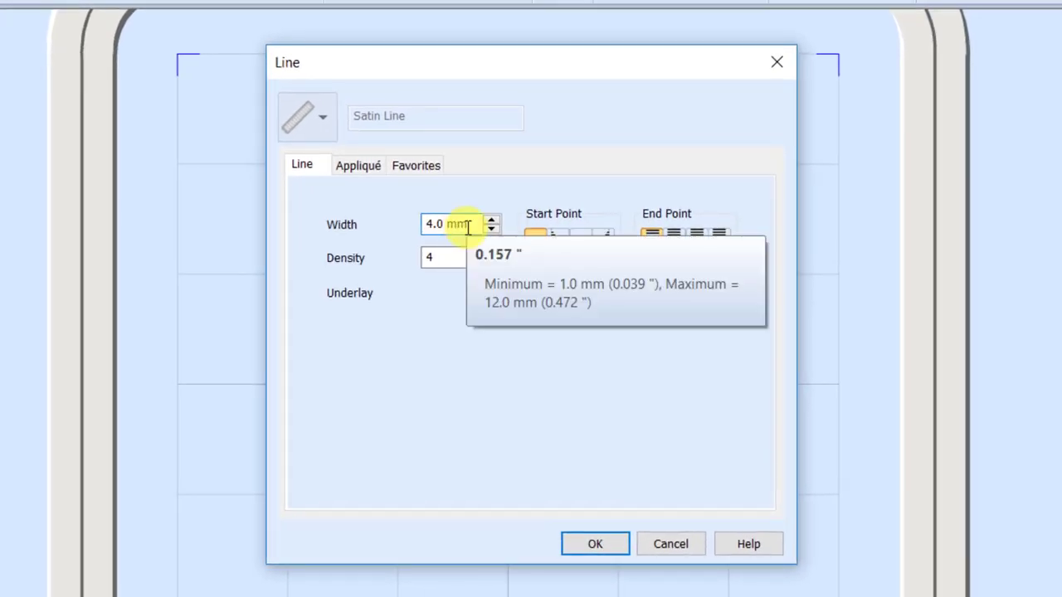
drag(469, 227, 350, 224)
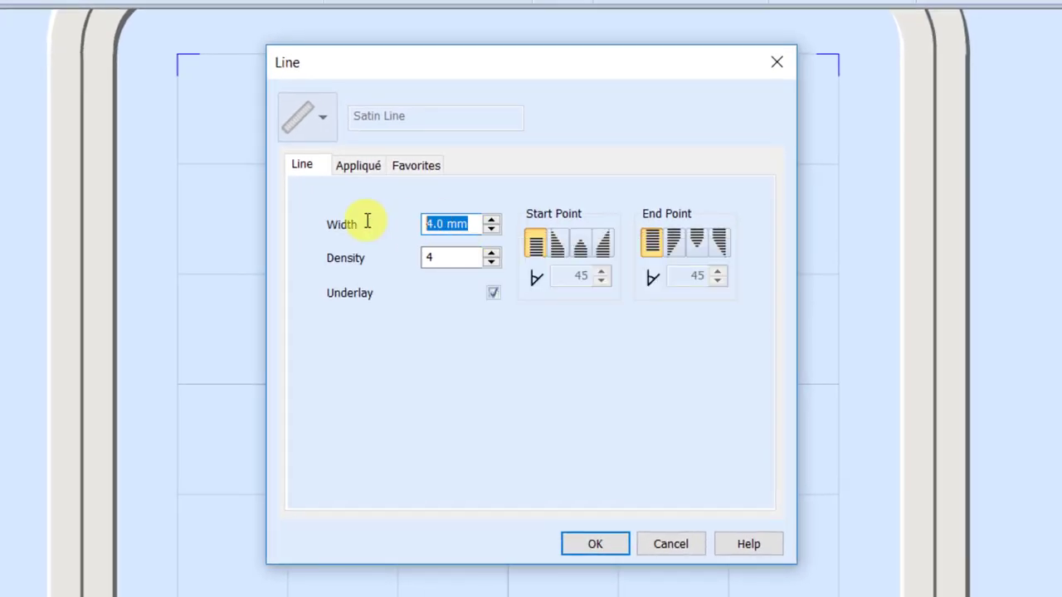
text(6.0)
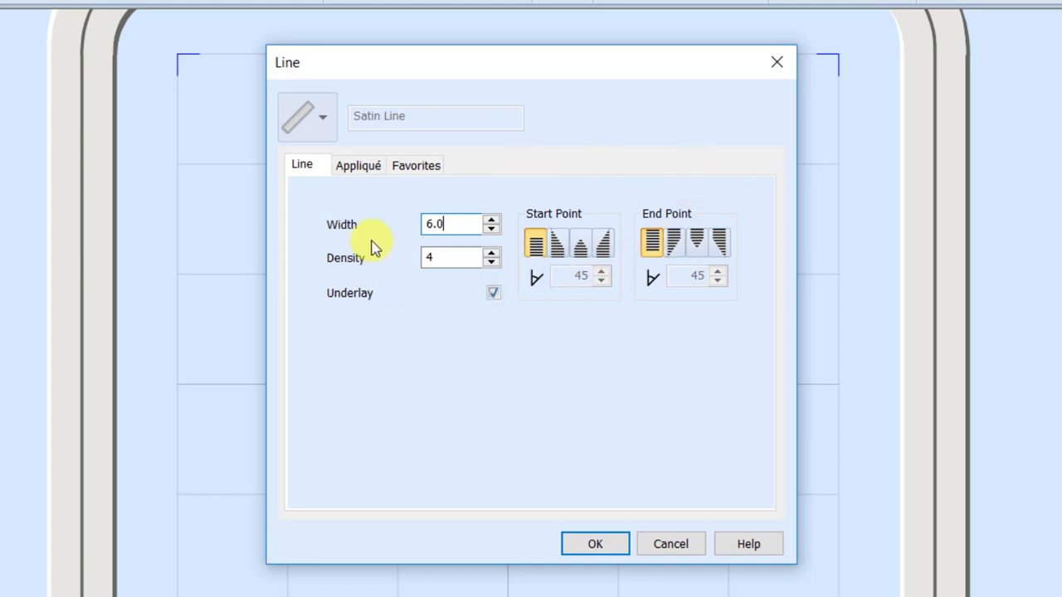
Review the descriptions of the Standard Appliqué, Pre-cut Piece, Pre-placed Piece and Cut-out appliqué methods.
click(359, 167)
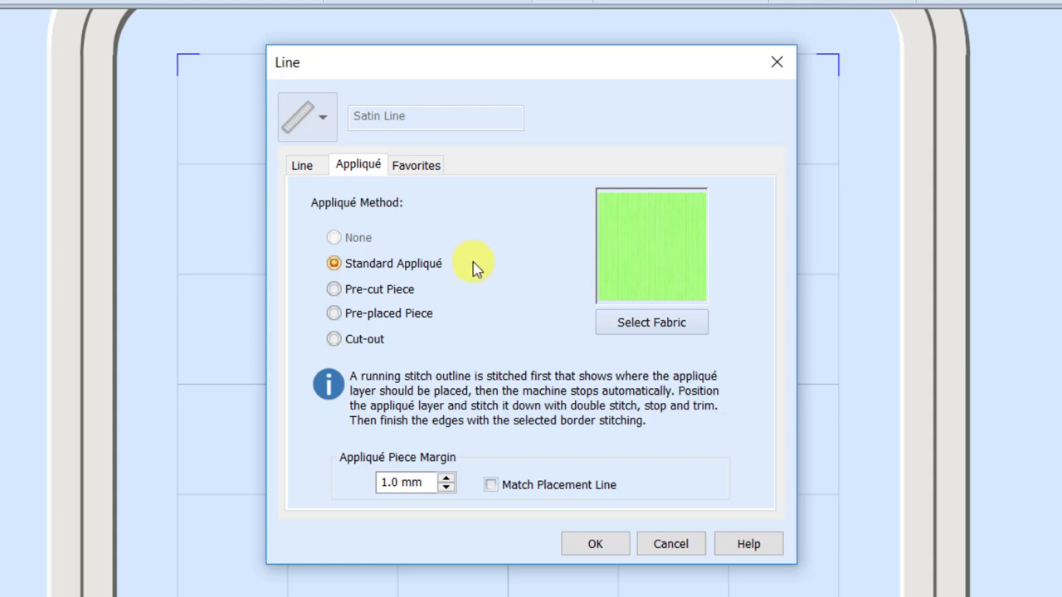
click(400, 290)
click(400, 313)
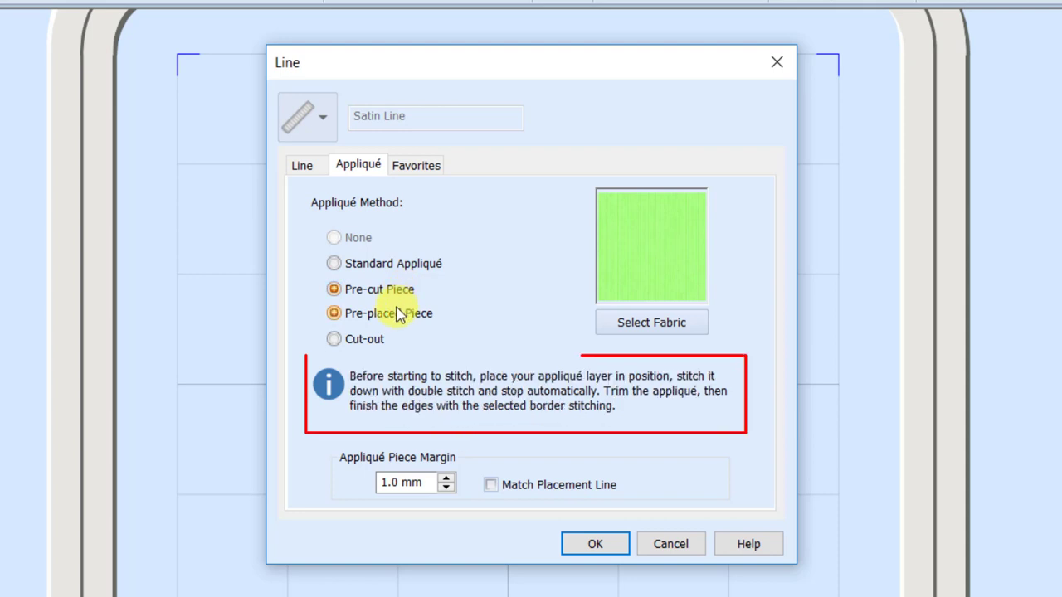
click(374, 339)
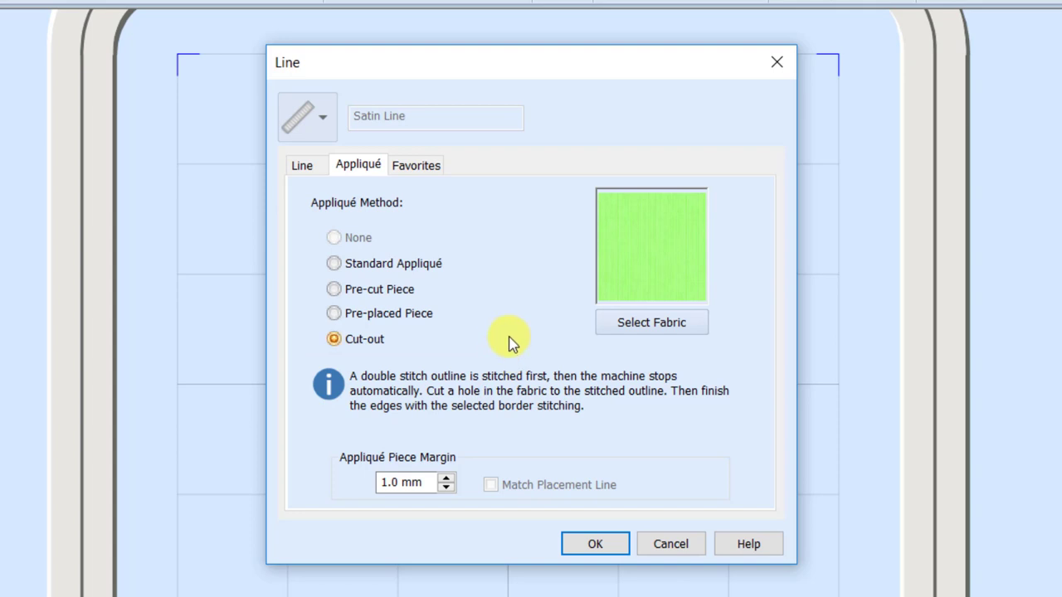
click(423, 272)
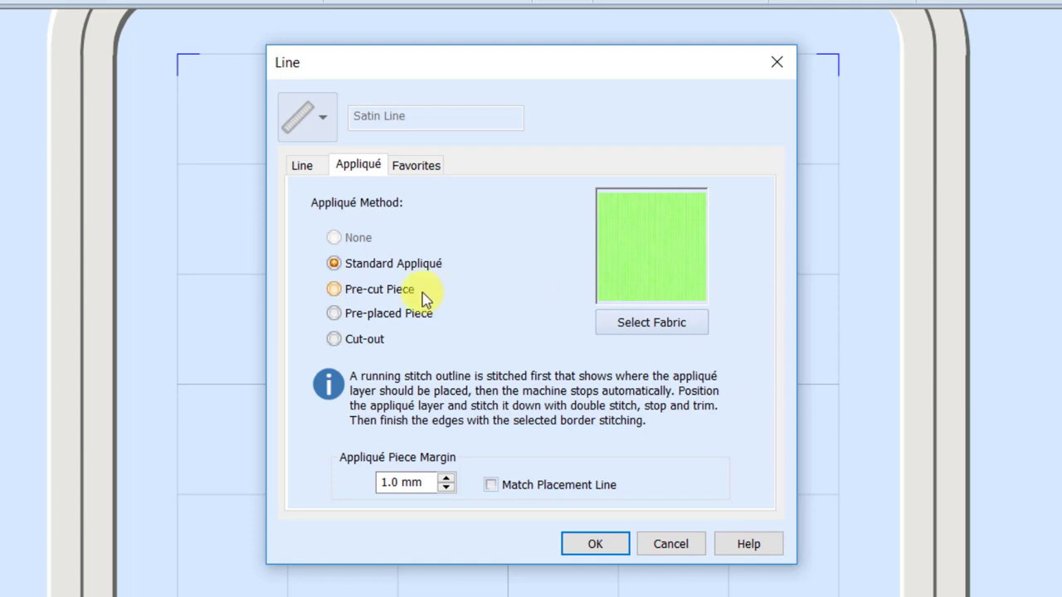
click(384, 290)
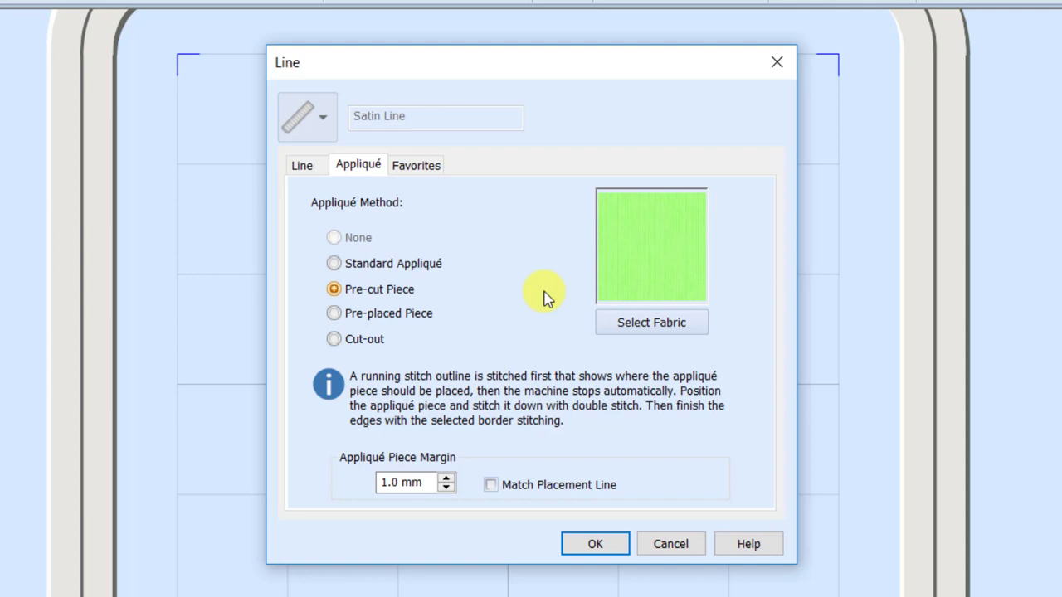
click(399, 315)
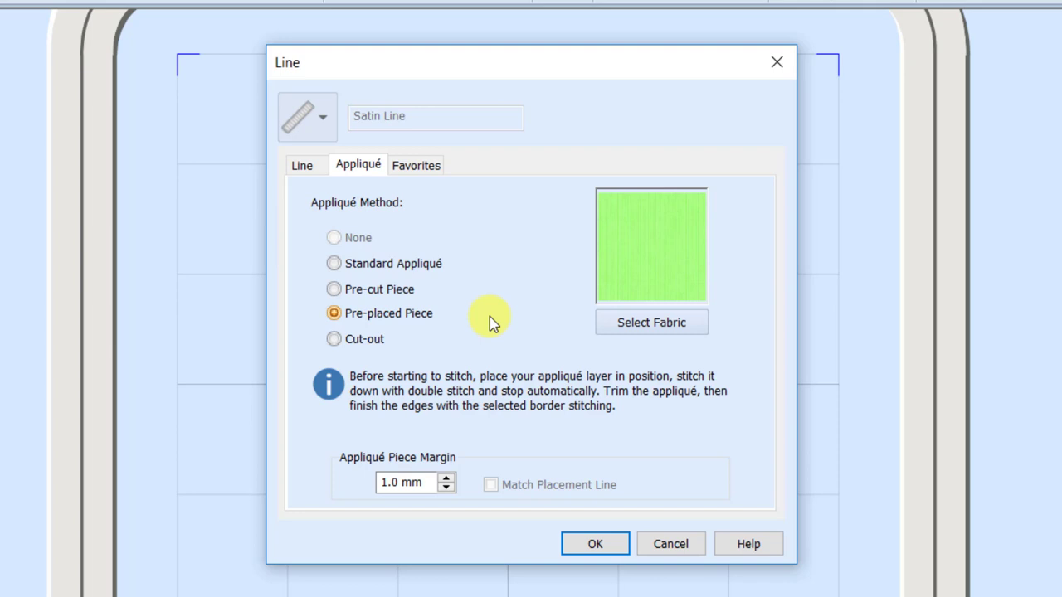
click(380, 344)
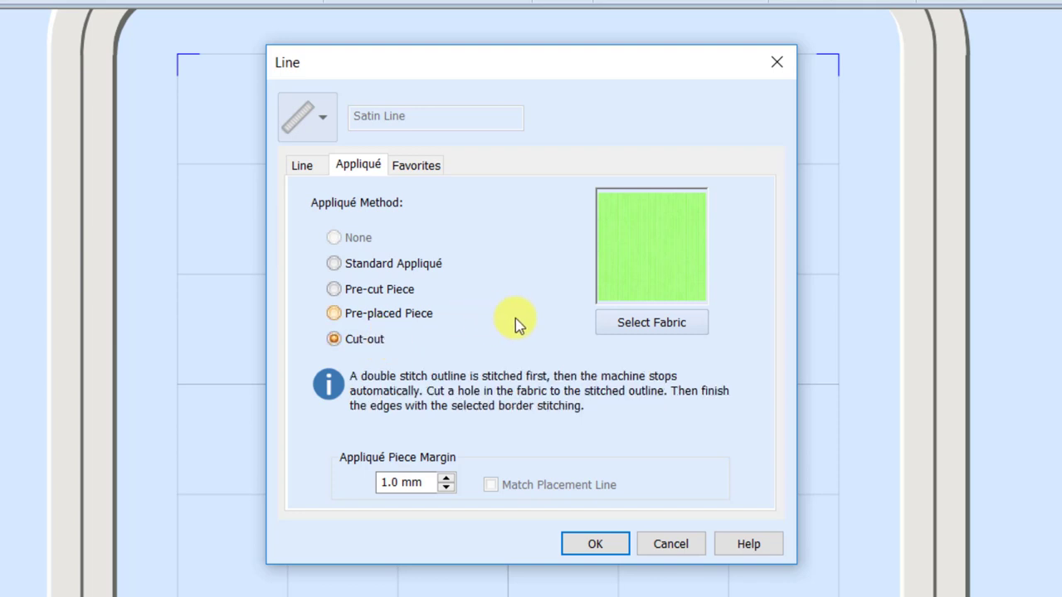
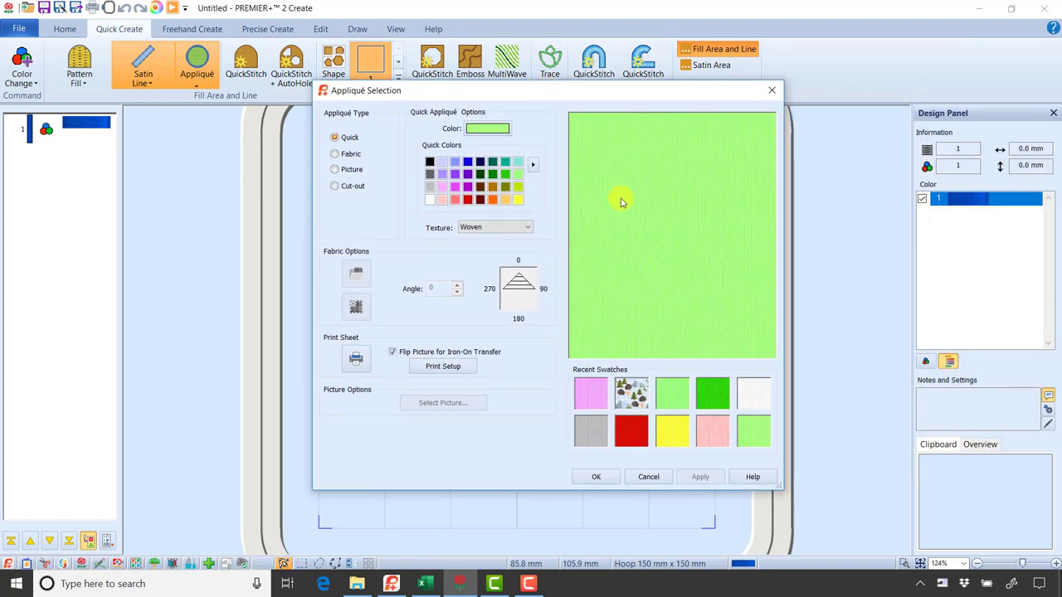
Choose the pink recent swatch as the appliqué fabric and set the appliqué piece margin to 0.0 mm.
click(589, 402)
click(604, 479)
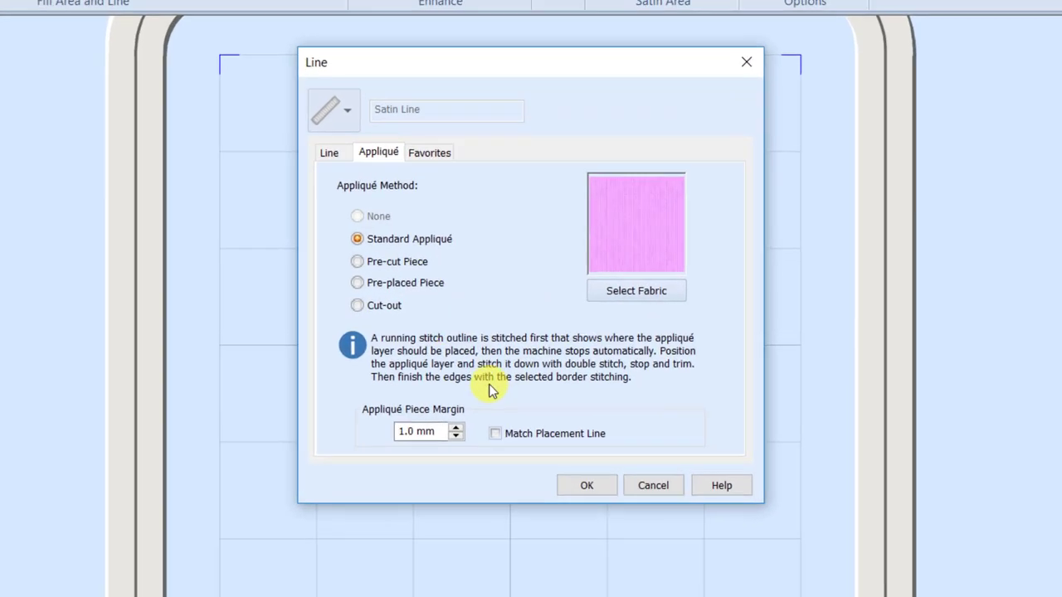
drag(424, 442, 301, 443)
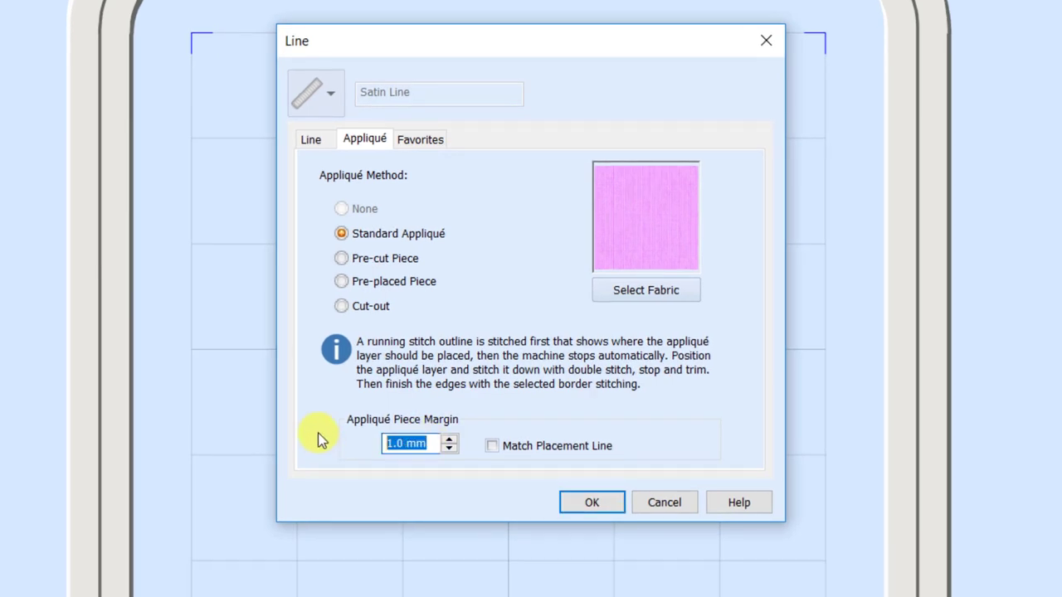
text(0.0)
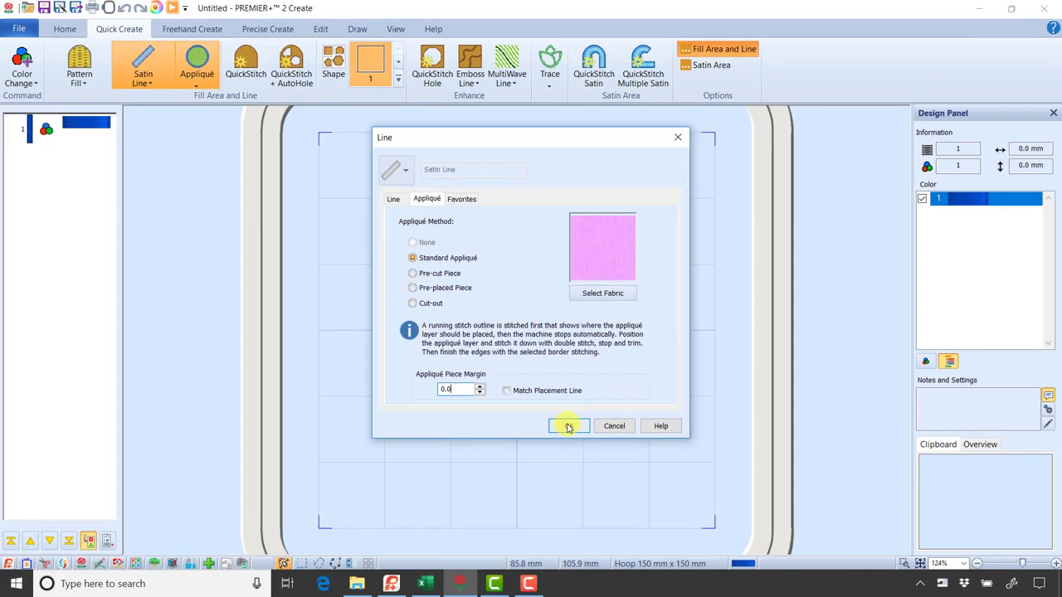
click(569, 427)
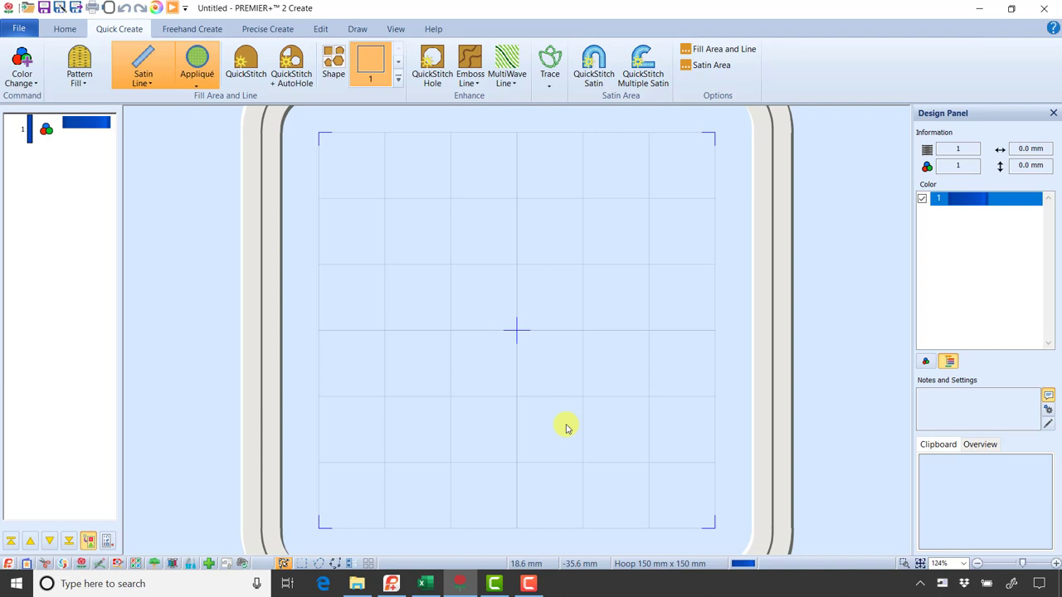
Create a satin line appliqué from fish shape 72 in the hoop.
click(398, 81)
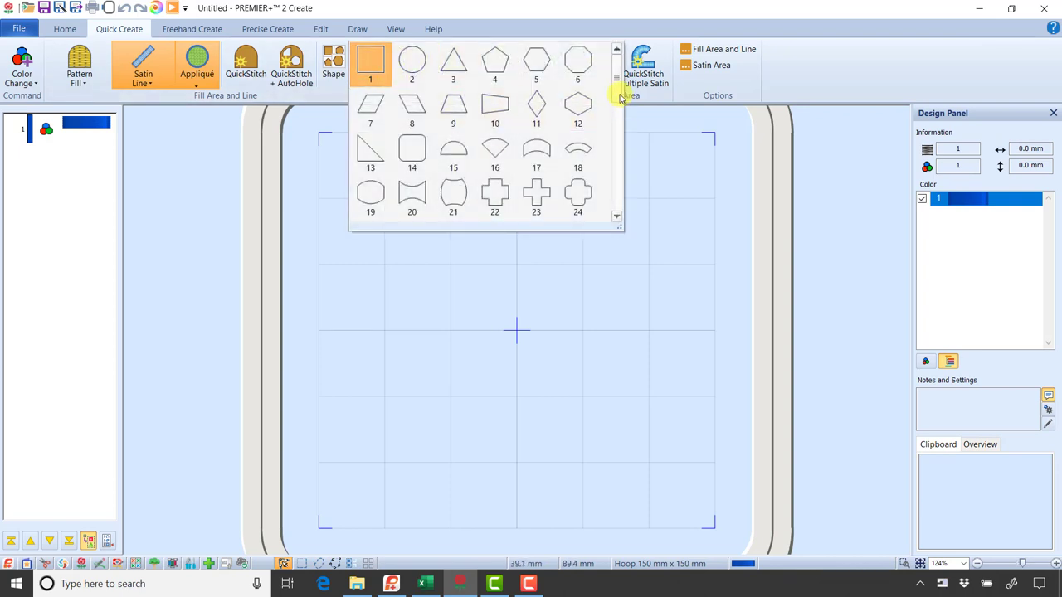
scroll(618, 103, down, 1)
drag(619, 103, 619, 193)
click(581, 169)
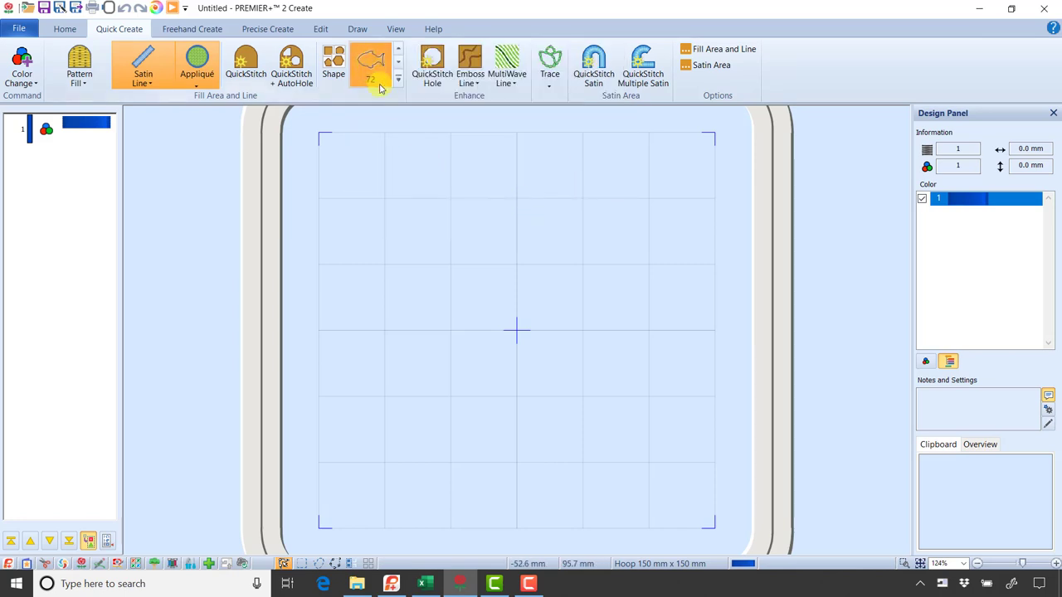
click(343, 79)
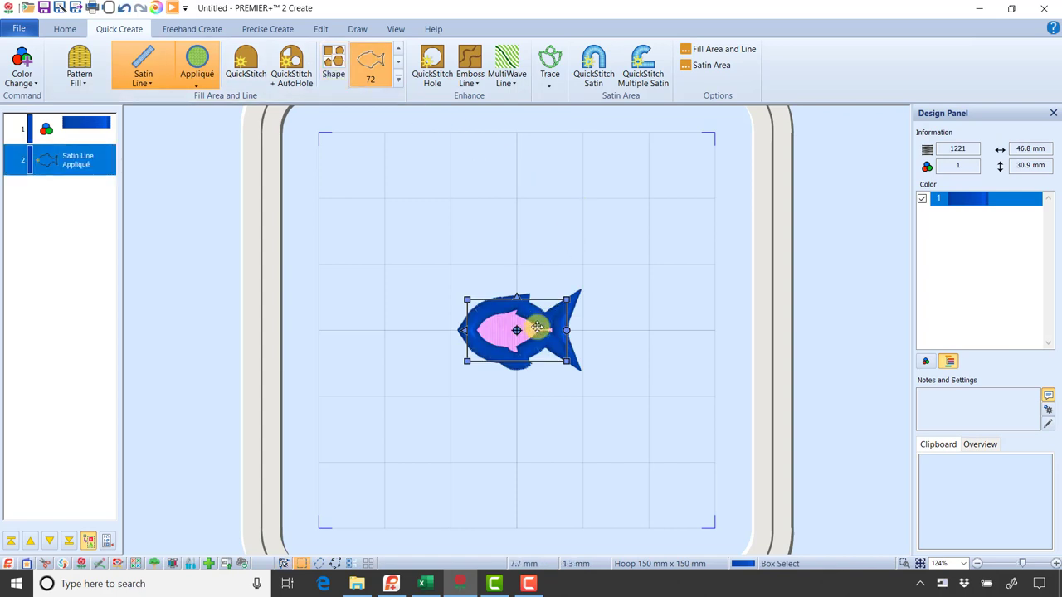
Enlarge the fish appliqué to about 143 x 104 mm and position it centrally in the hoop.
drag(535, 326, 399, 224)
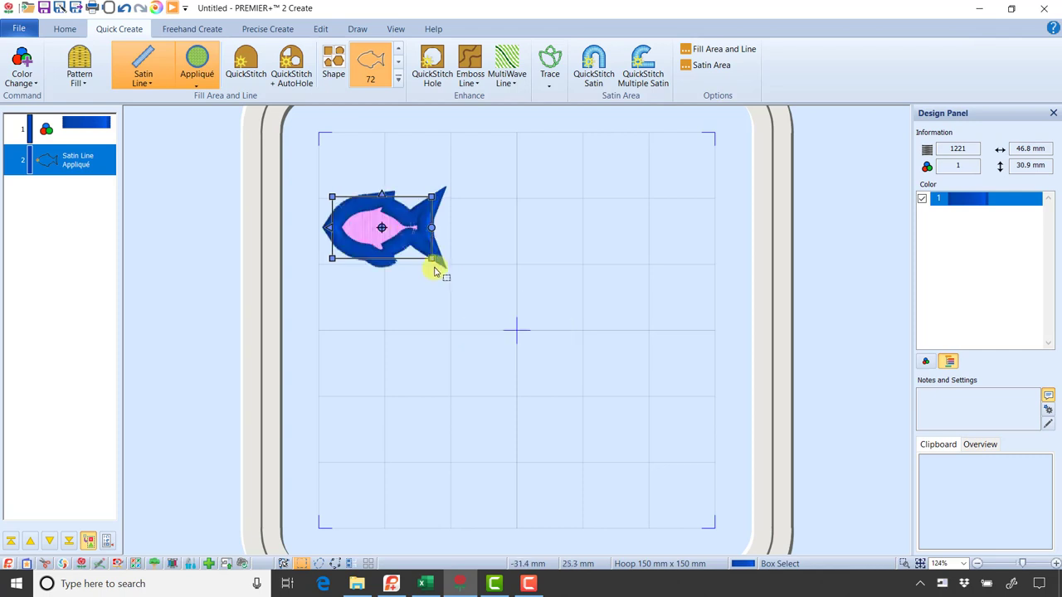
drag(432, 260, 687, 456)
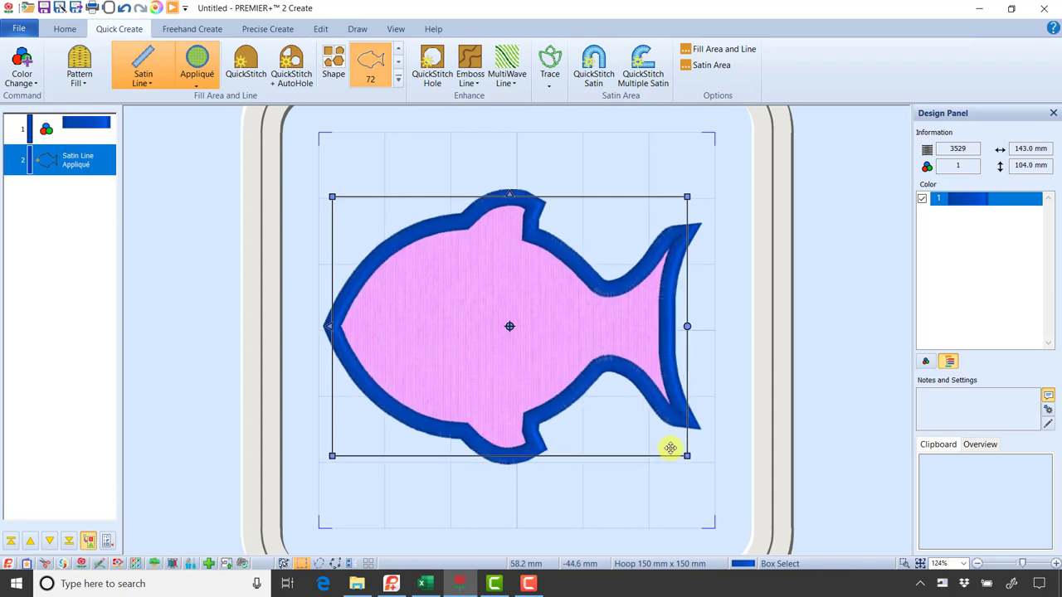
drag(557, 337, 560, 339)
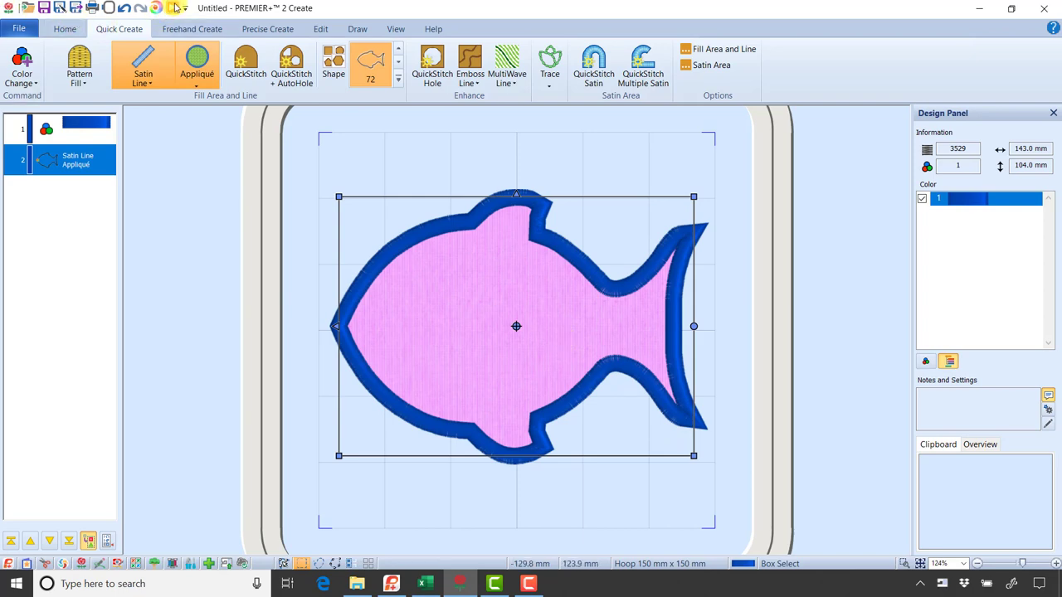
Preview the fish appliqué's stitch-out in the Design Player.
click(172, 8)
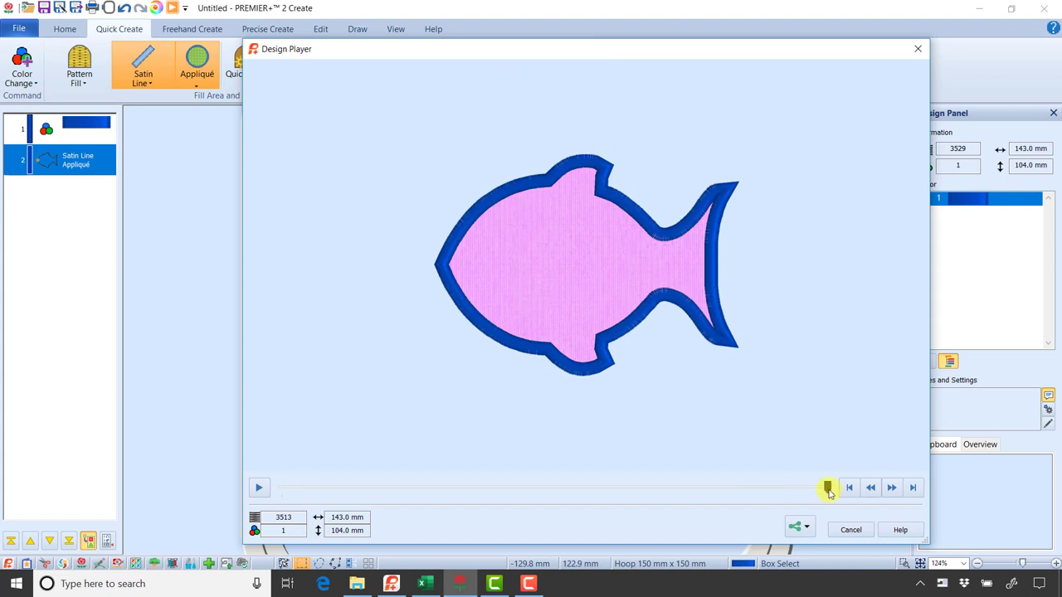
drag(827, 488, 832, 519)
click(850, 530)
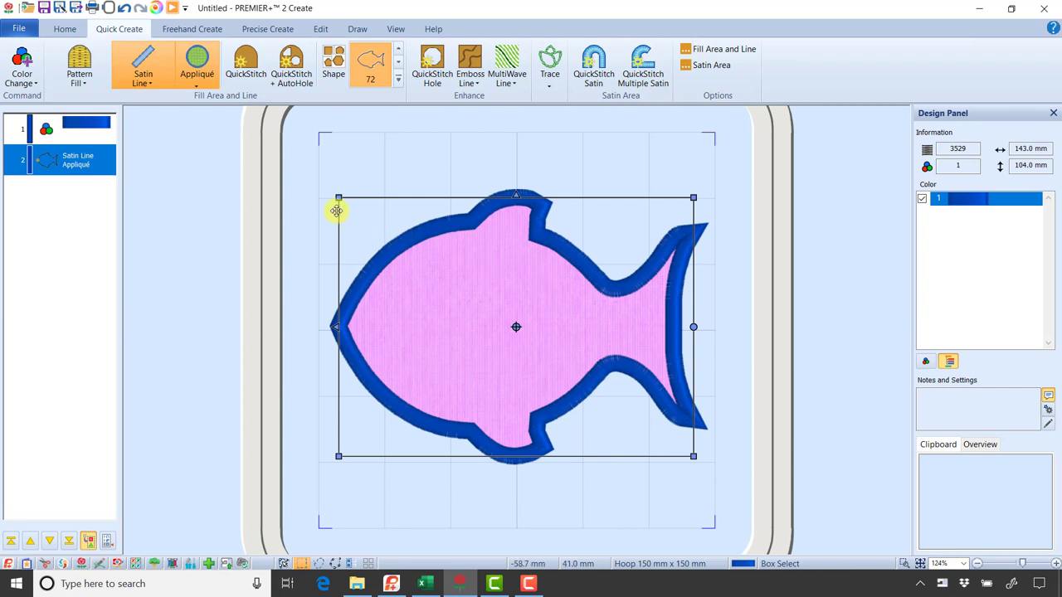
Review the appliqué piece export options, including the help on recommended cutter file formats and the FCM option.
click(18, 33)
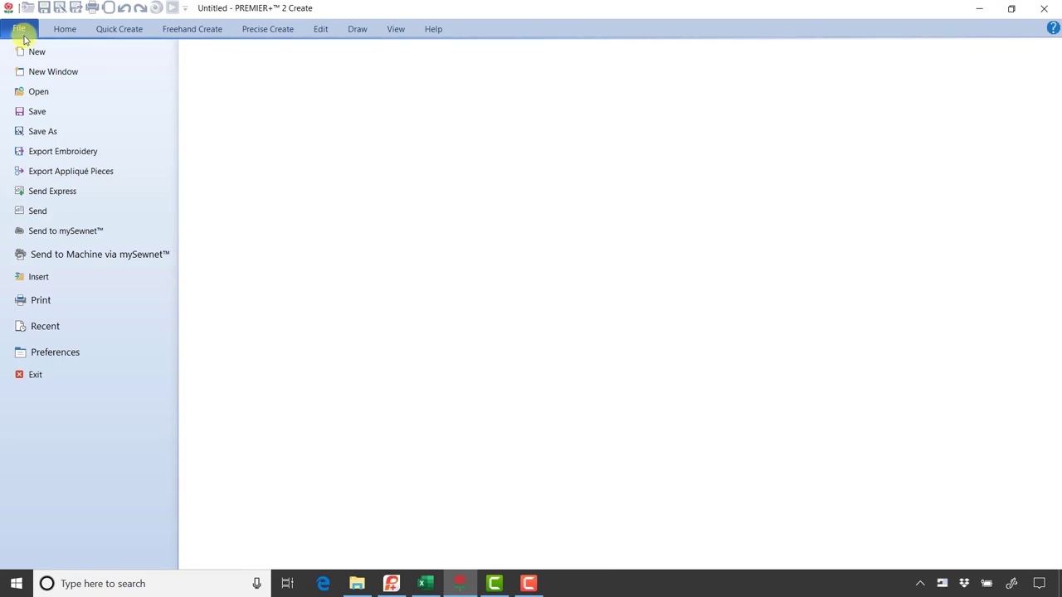
click(118, 174)
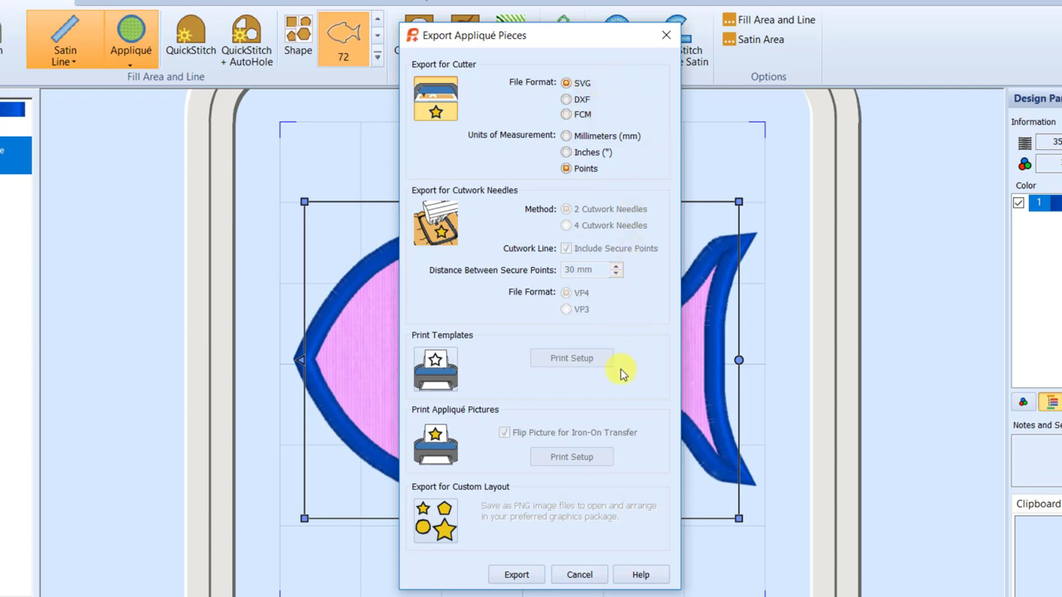
click(642, 577)
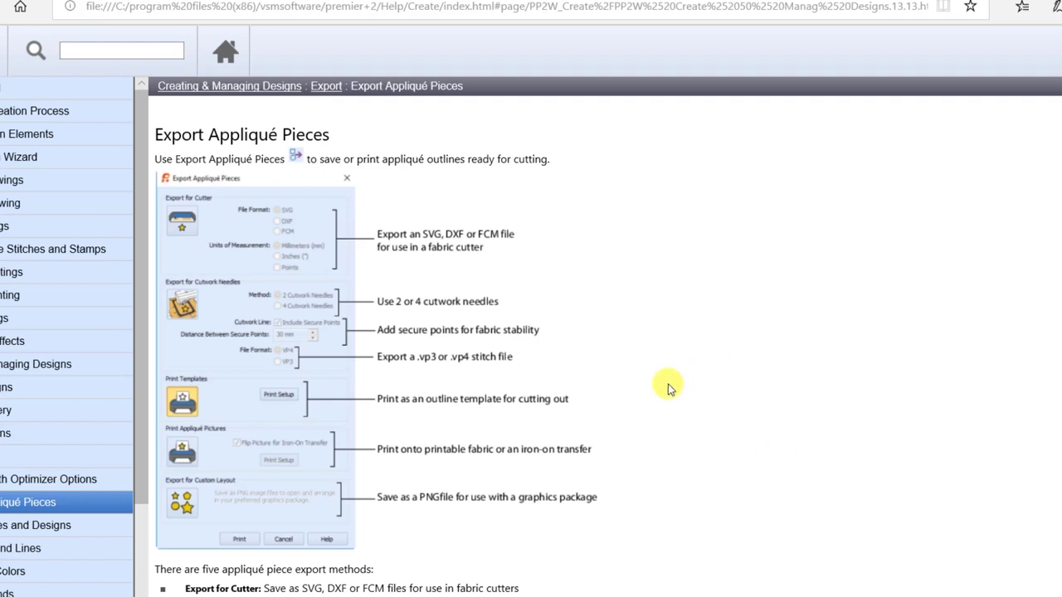
scroll(628, 347, down, 3)
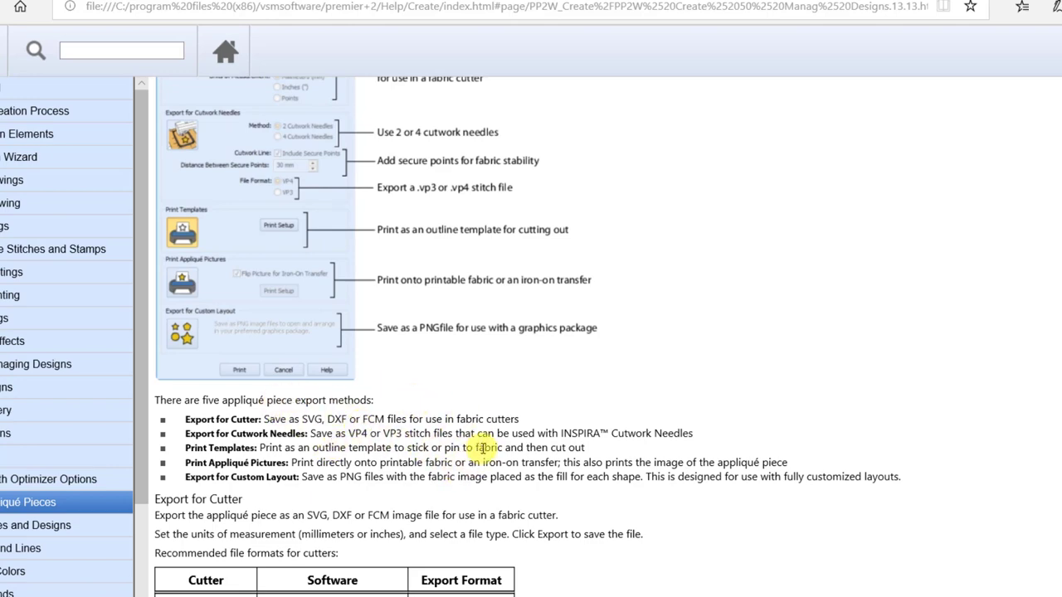
scroll(481, 448, down, 4)
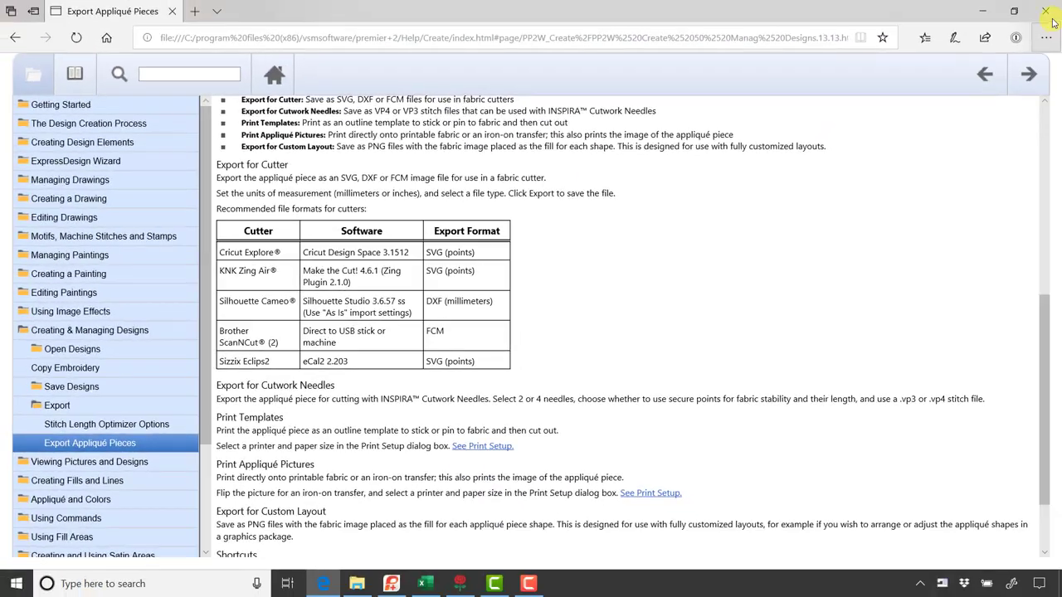
click(1043, 15)
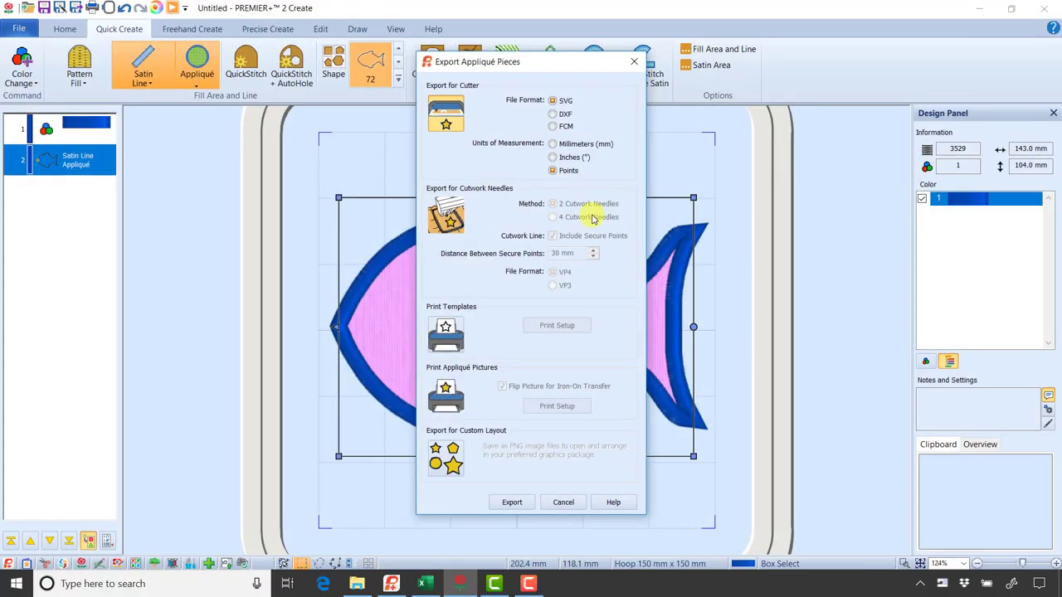
click(569, 129)
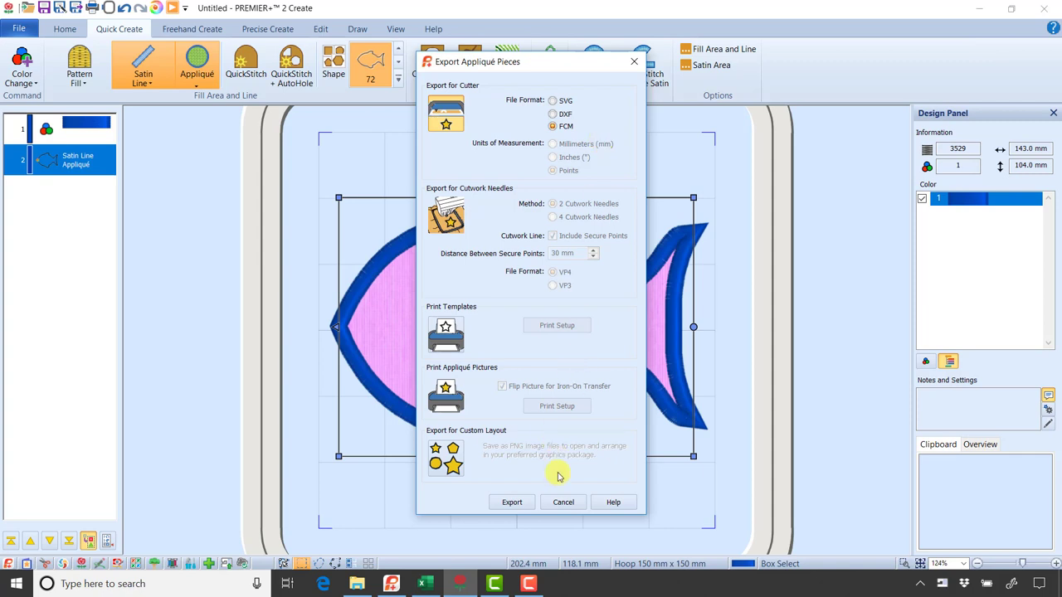
click(562, 503)
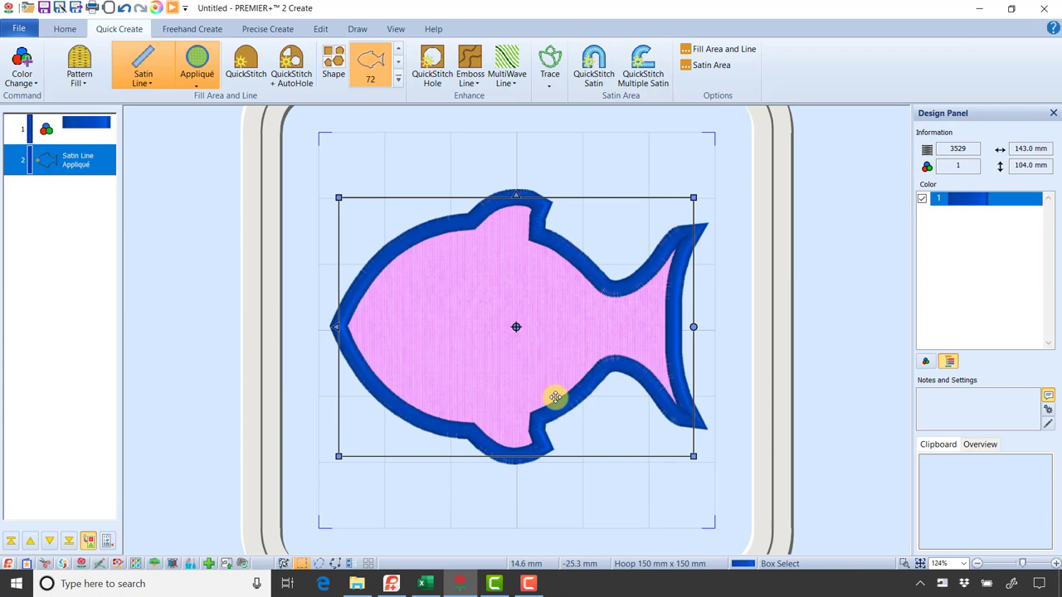
In the fish's border line properties, set the satin density to 15 and turn off the underlay.
double_click(588, 235)
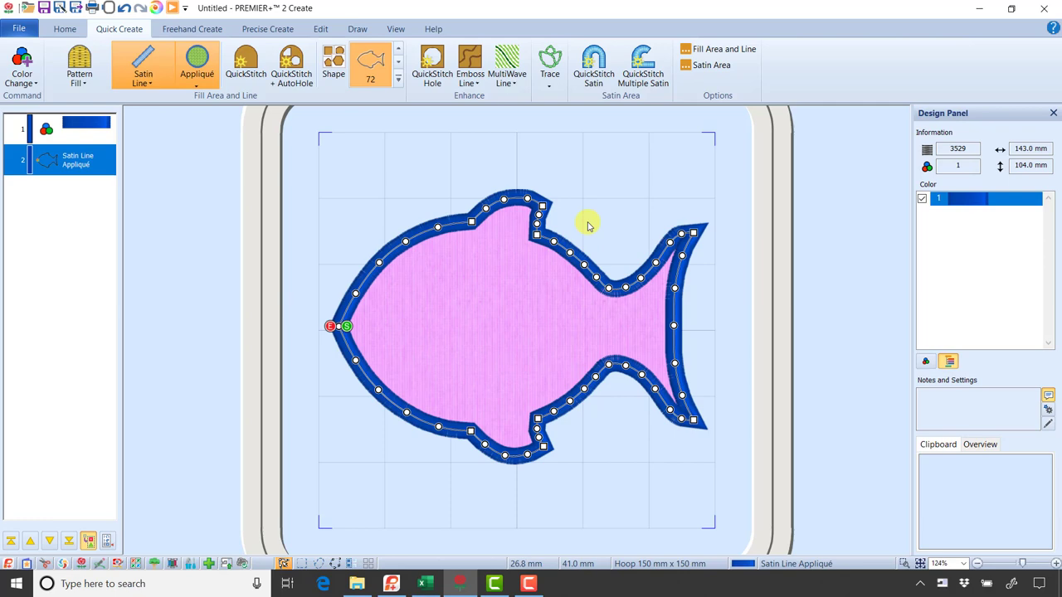
double_click(587, 225)
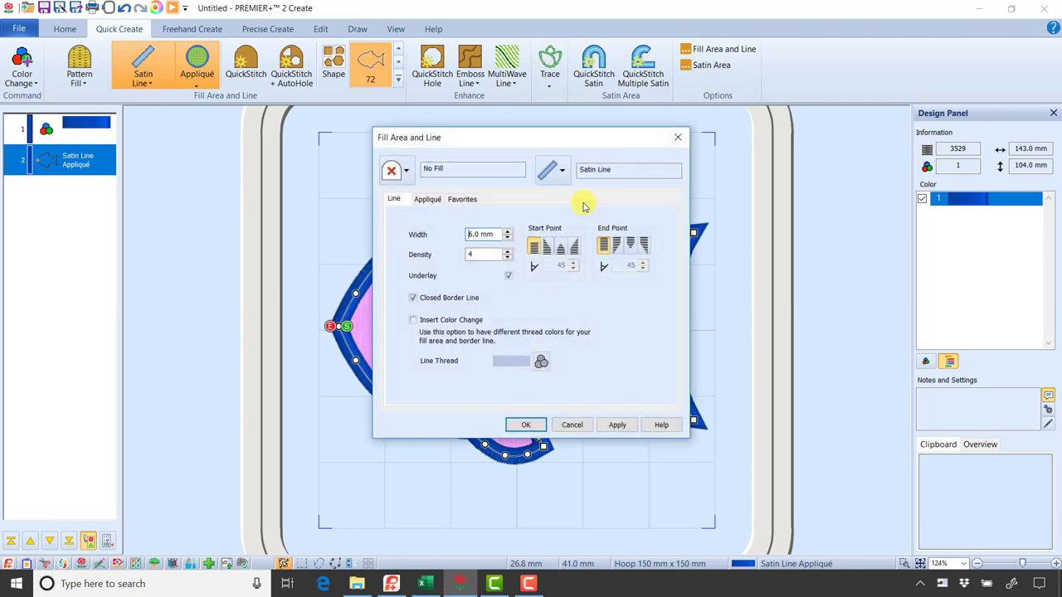
drag(558, 139, 613, 131)
click(546, 226)
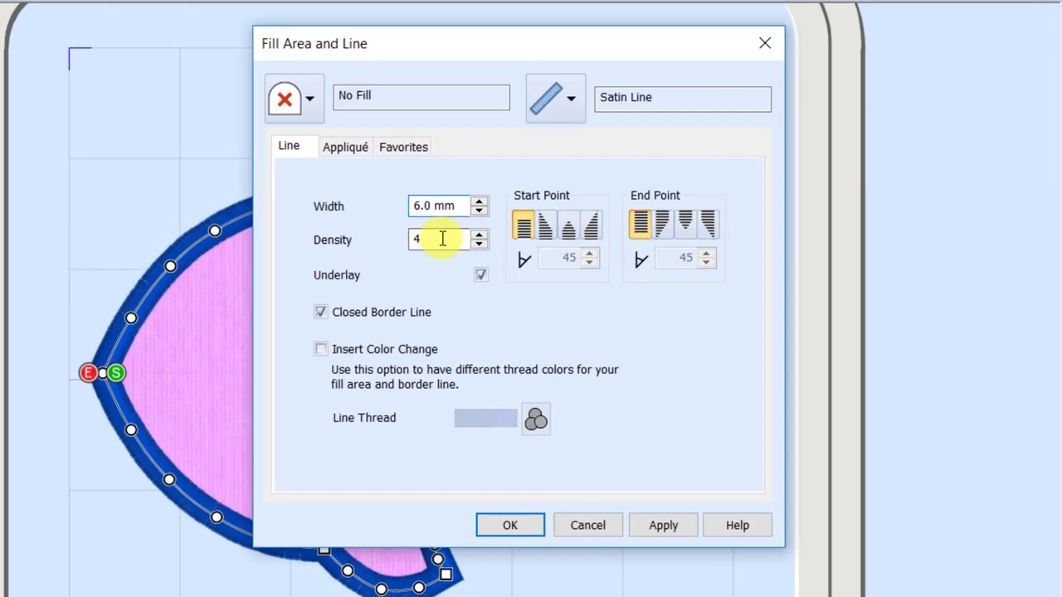
double_click(506, 244)
text(15)
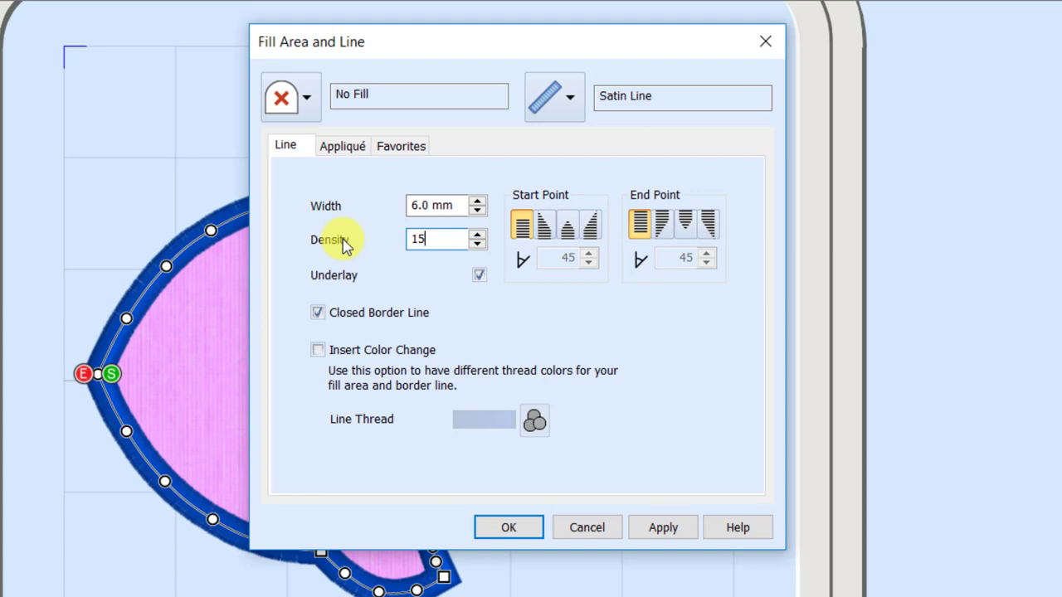
click(479, 274)
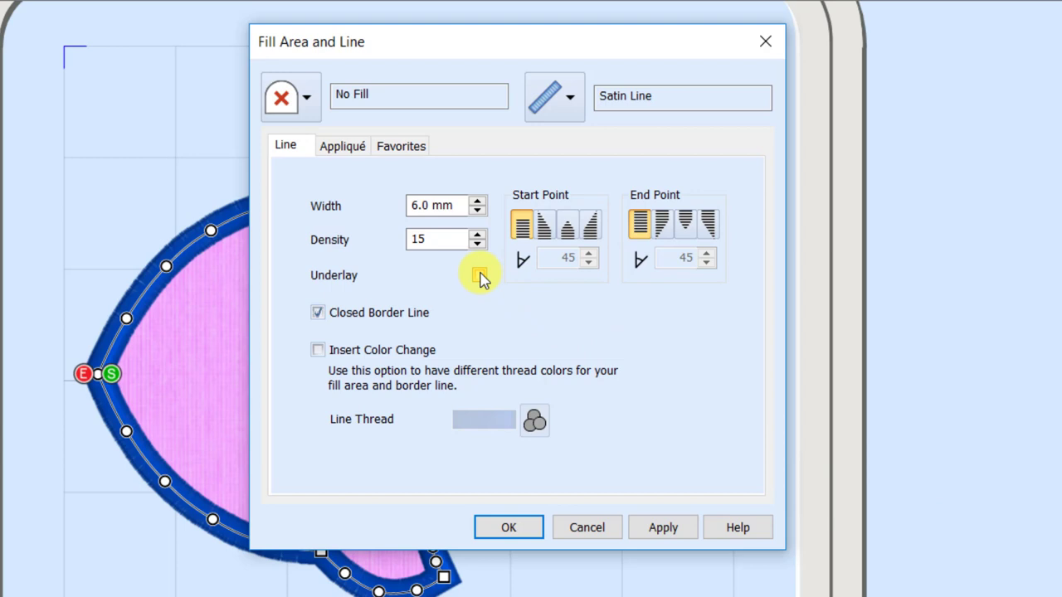
Insert a color change for the border line using red thread 2419, Very Red, from Robison-Anton Rayon 40, and accept the line settings.
click(369, 352)
click(535, 421)
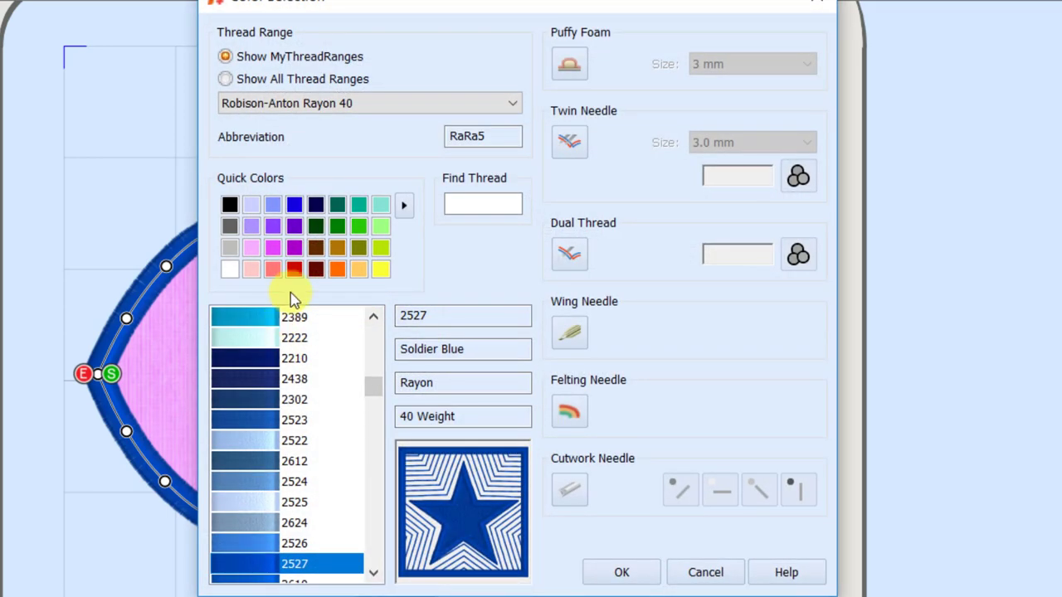
click(294, 273)
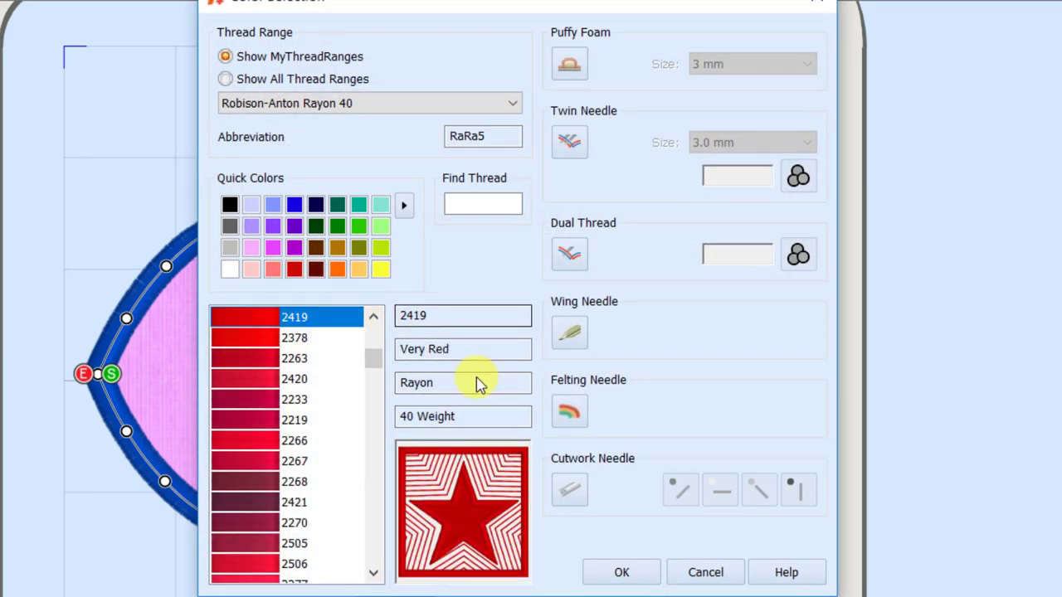
click(639, 578)
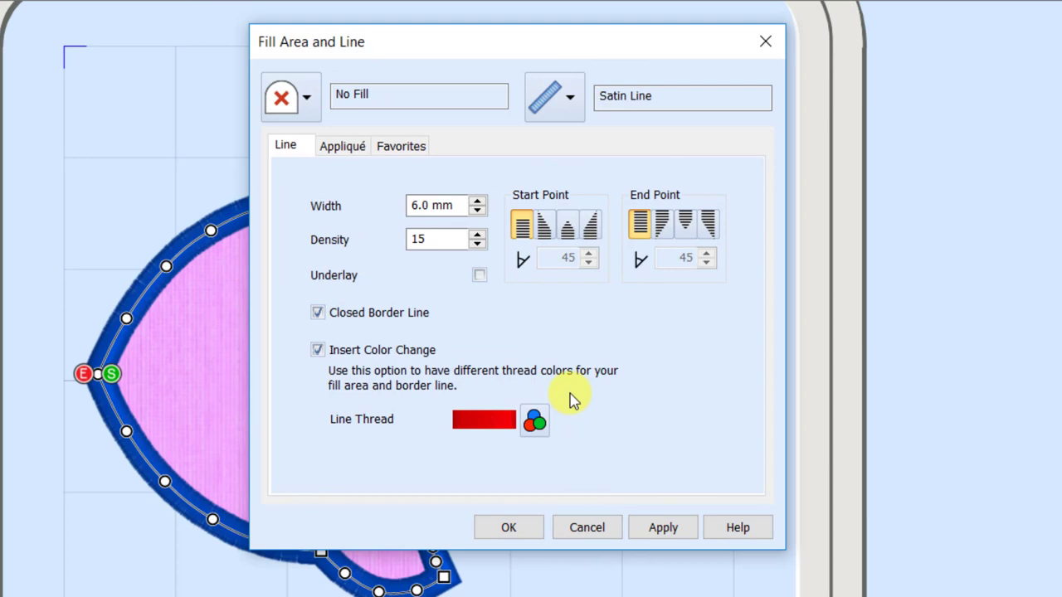
click(509, 528)
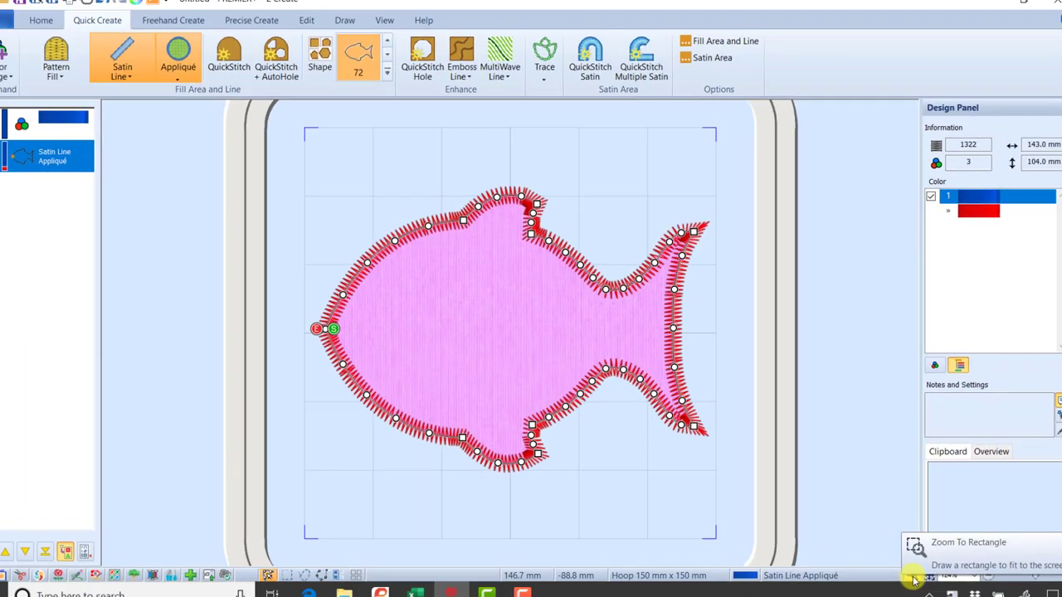
Examine the border stitches, the placement line and the fabric edge up close at the fish's nose.
click(904, 564)
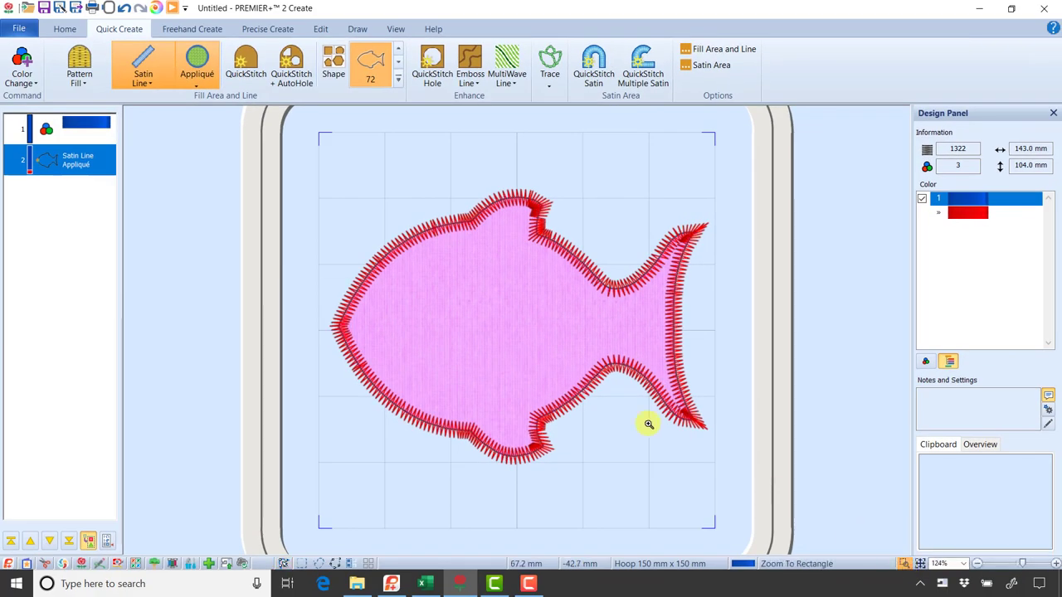
drag(292, 258, 433, 415)
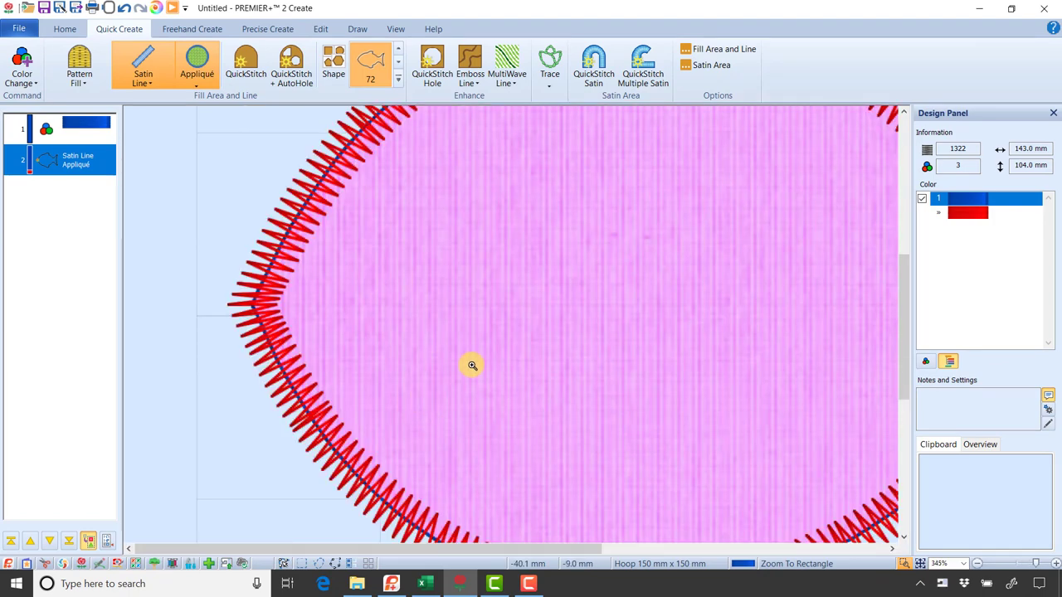
key(Escape)
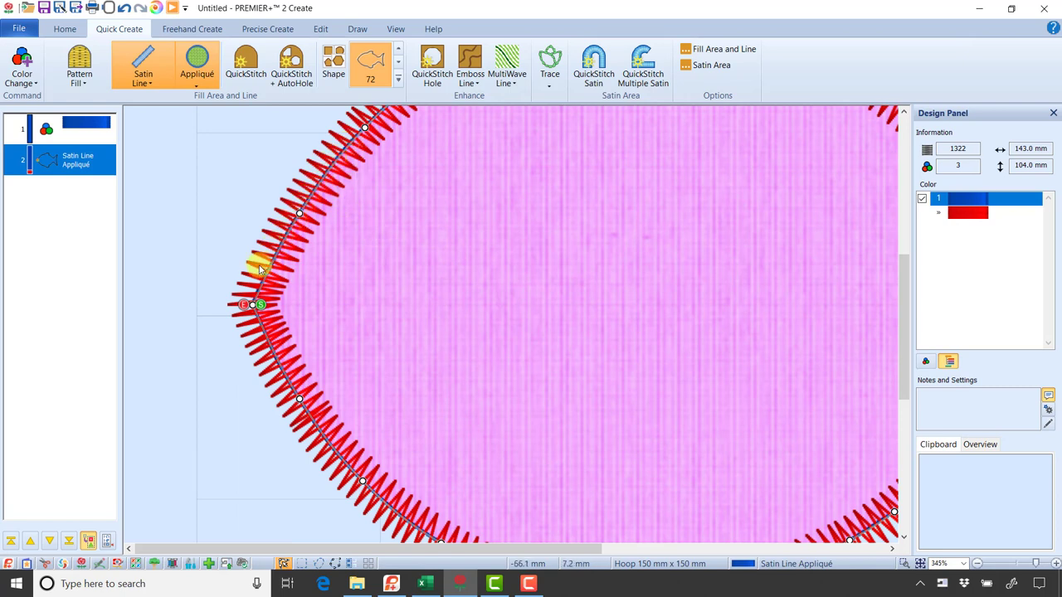
drag(1031, 564, 1051, 564)
drag(439, 549, 317, 548)
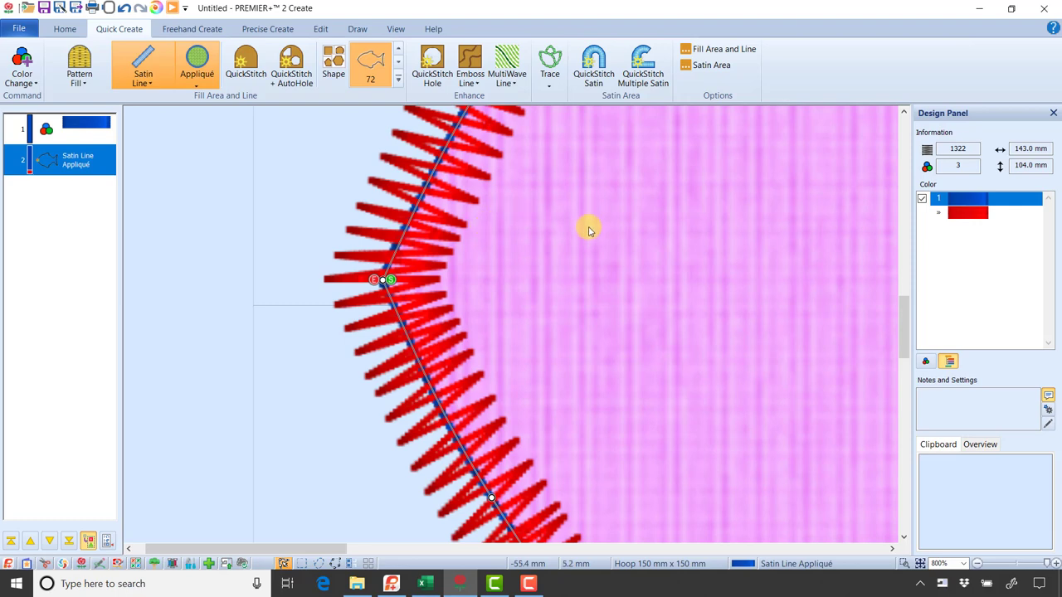
Set the fish's appliqué piece margin to 2.0 mm with the Standard Appliqué method and accept it.
right_click(662, 205)
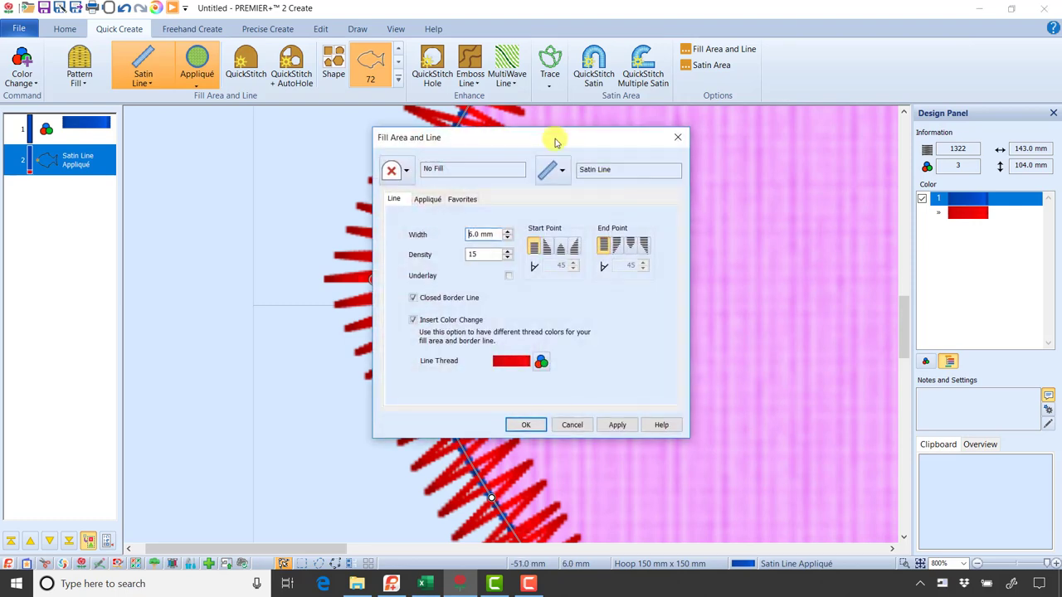
drag(552, 133, 759, 134)
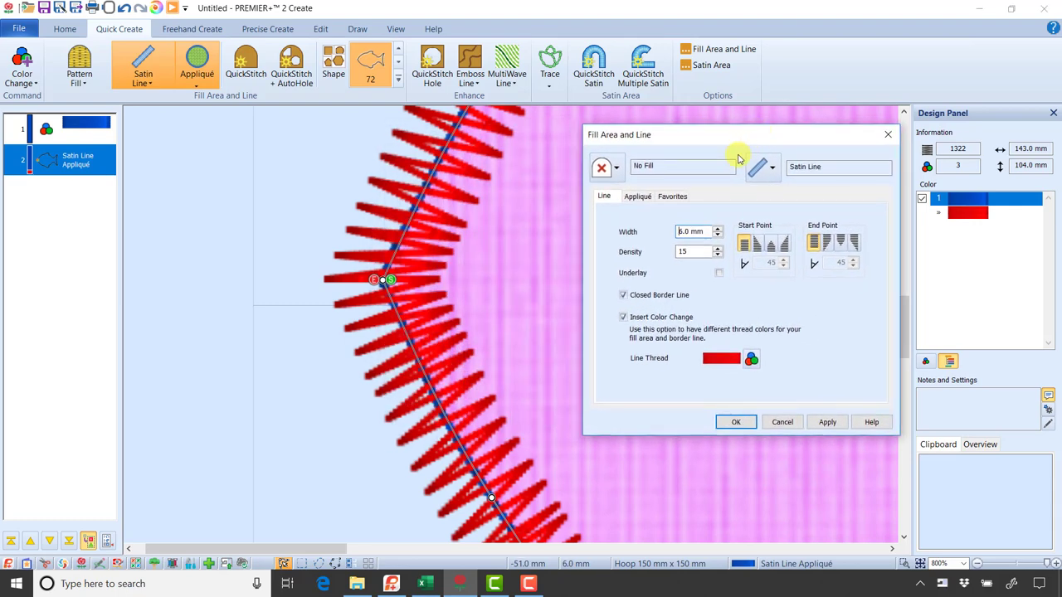
click(636, 197)
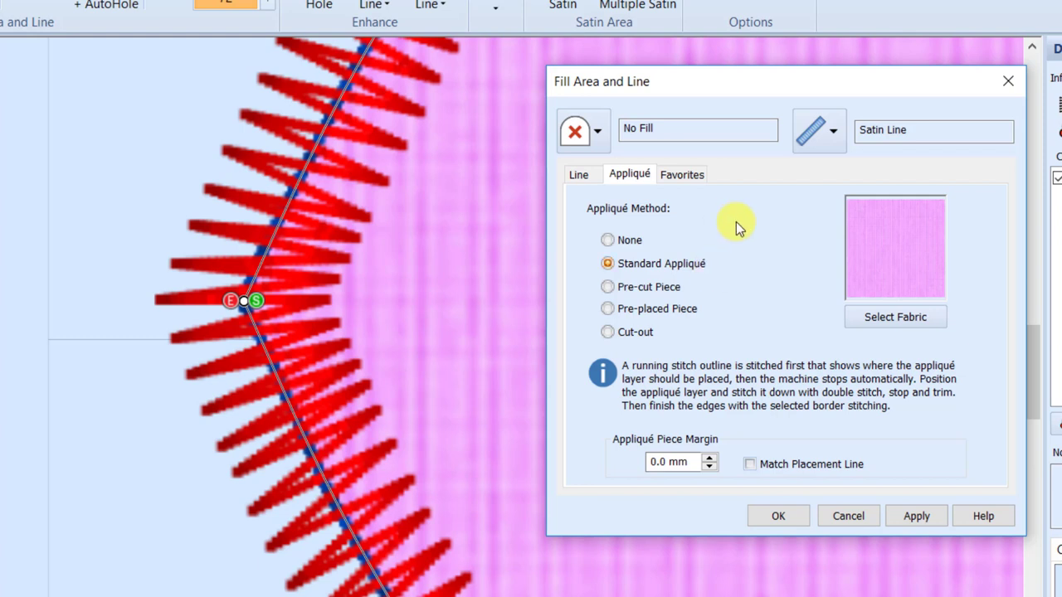
mouse_move(697, 463)
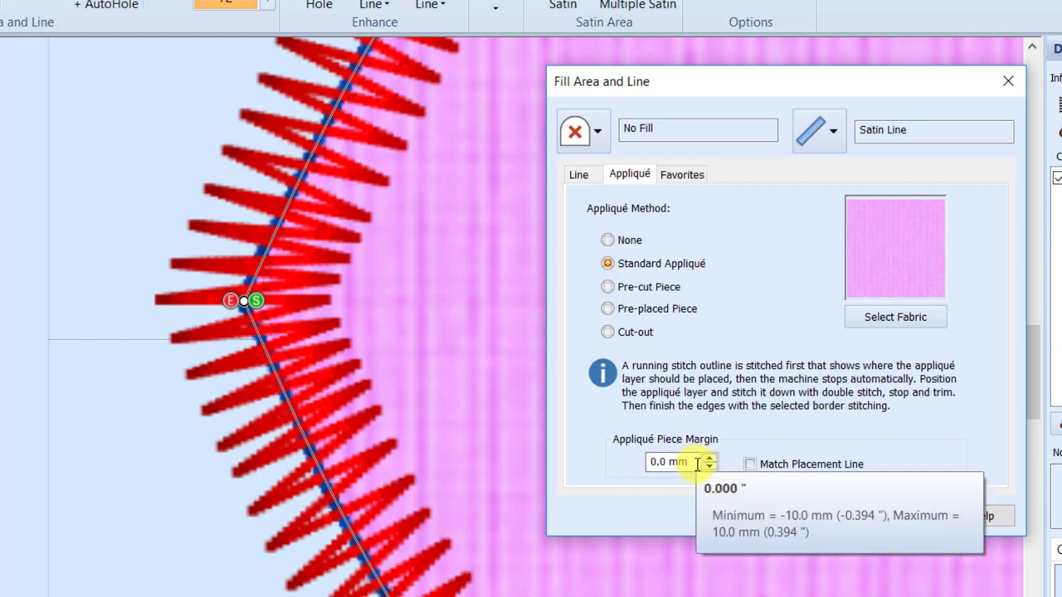
drag(687, 462, 609, 460)
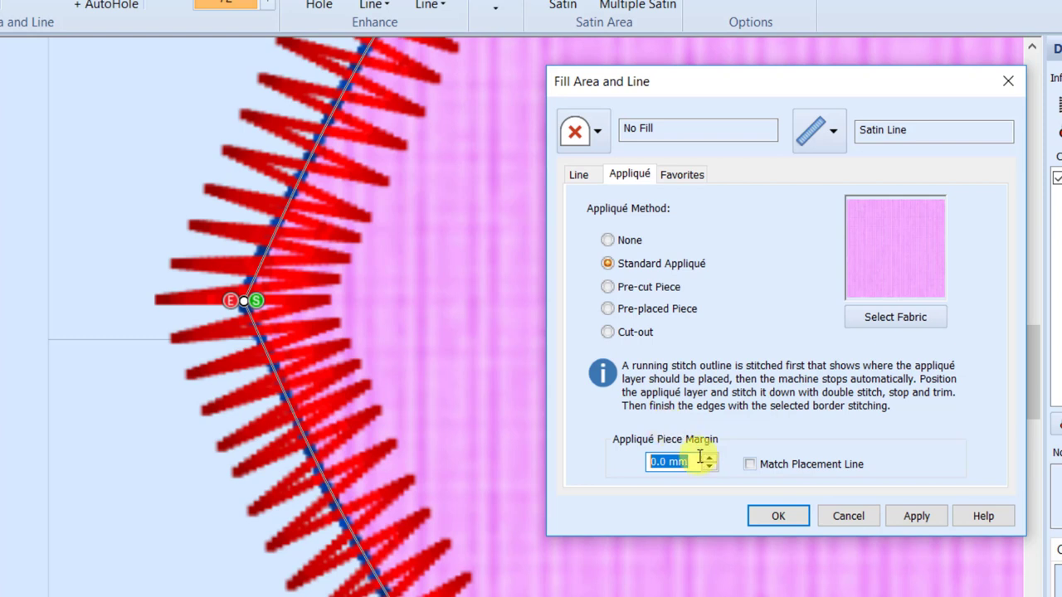
drag(702, 461, 541, 433)
text(2.0)
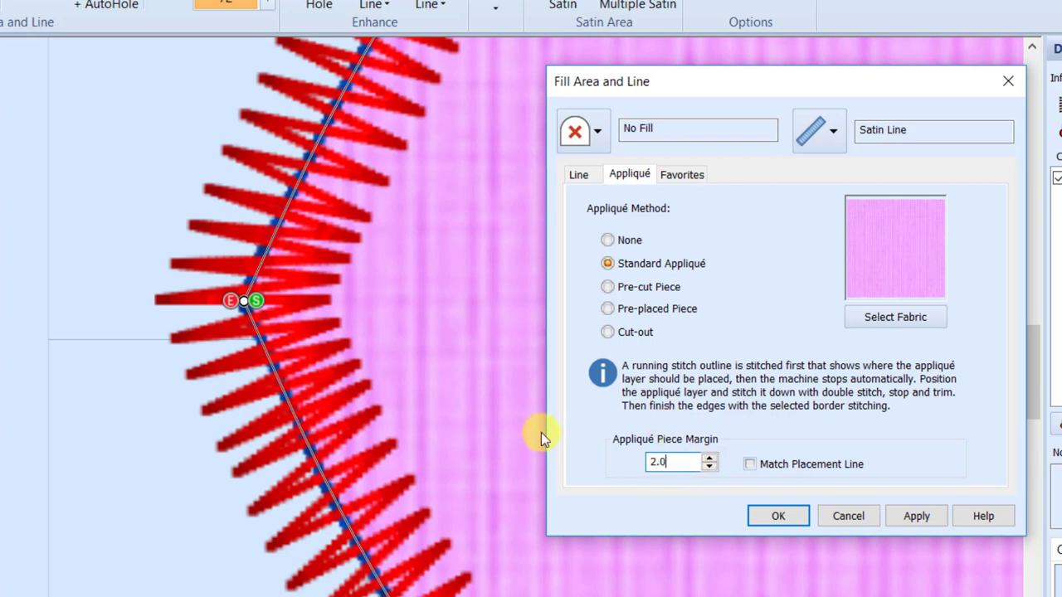
click(906, 516)
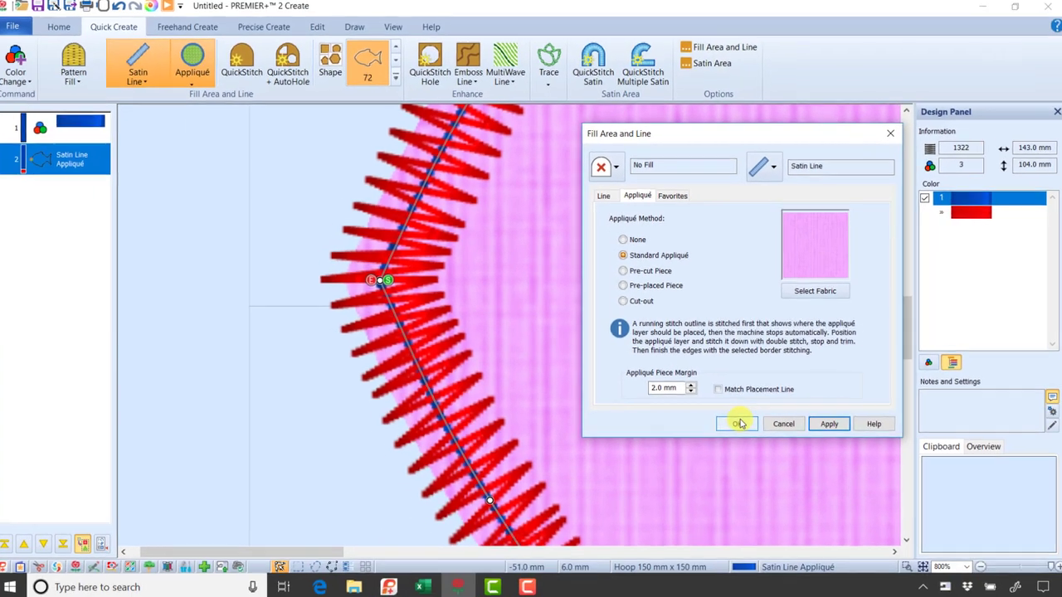
click(764, 485)
click(917, 565)
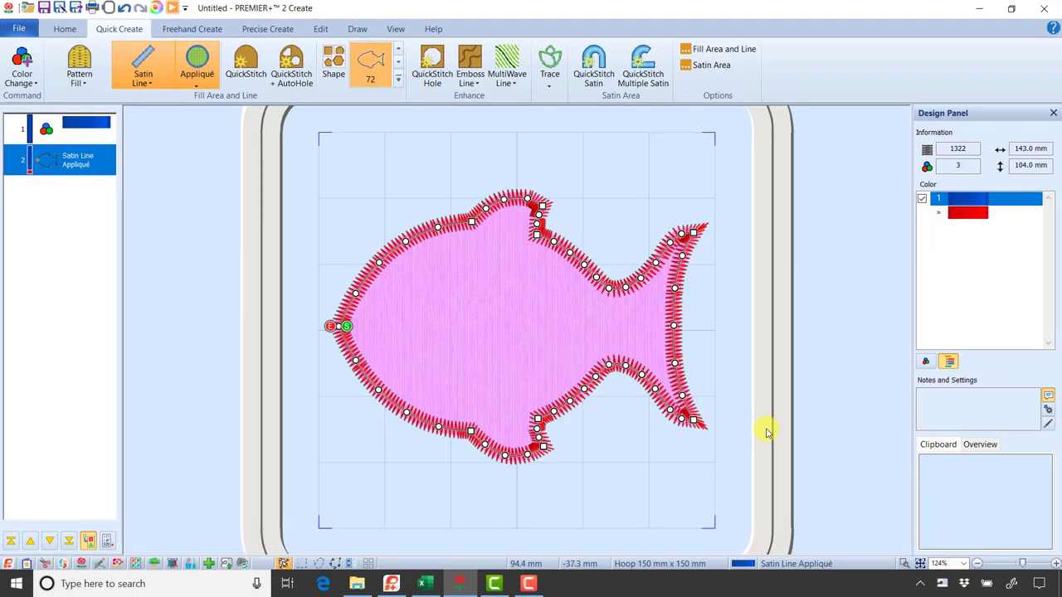
Make the placement line match the fish's appliqué piece margin and apply the change.
click(514, 203)
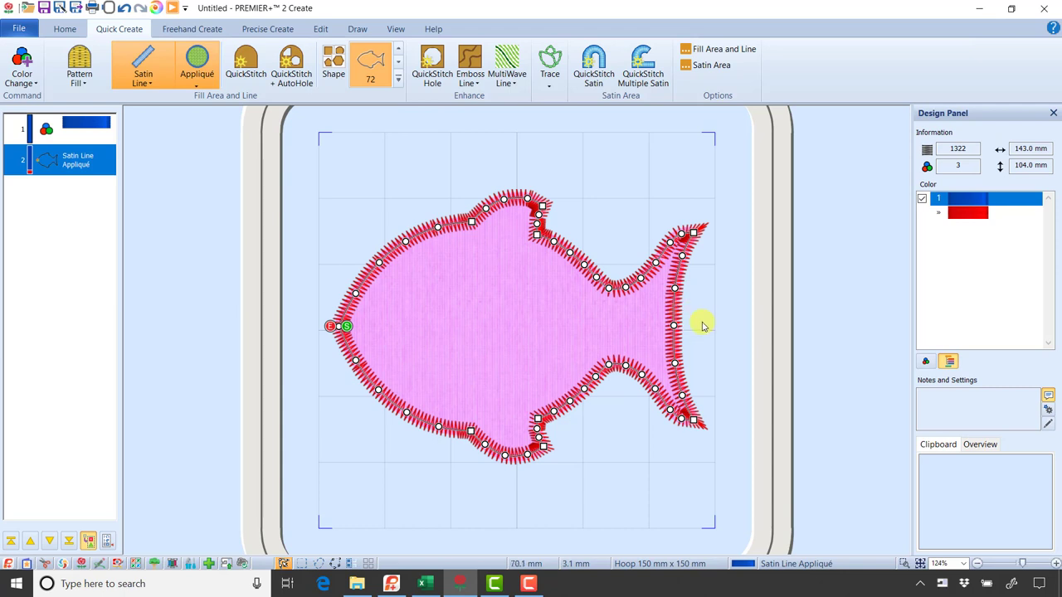
click(904, 564)
drag(308, 246, 383, 375)
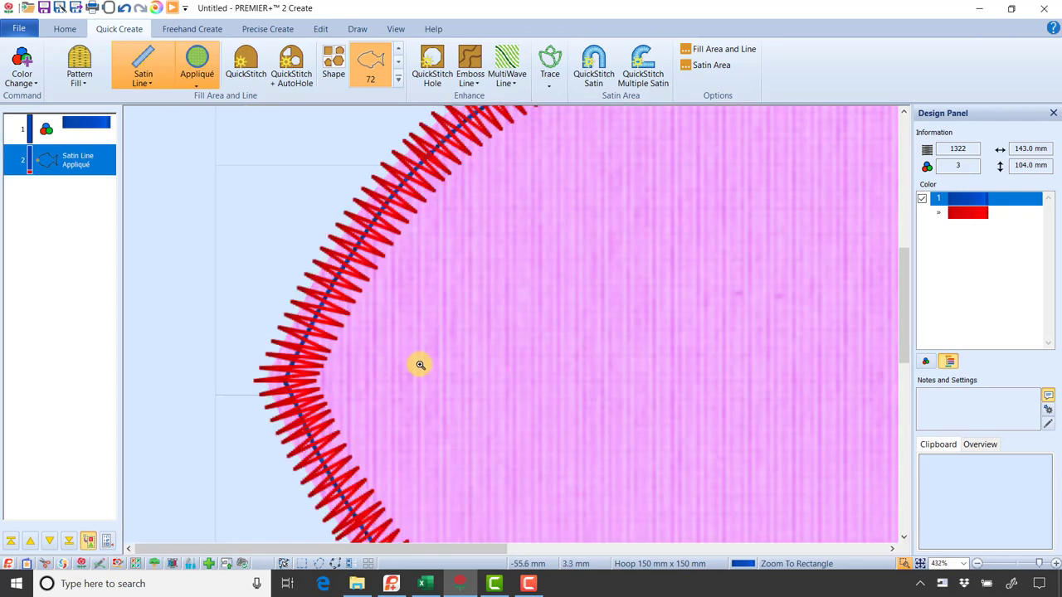
double_click(641, 255)
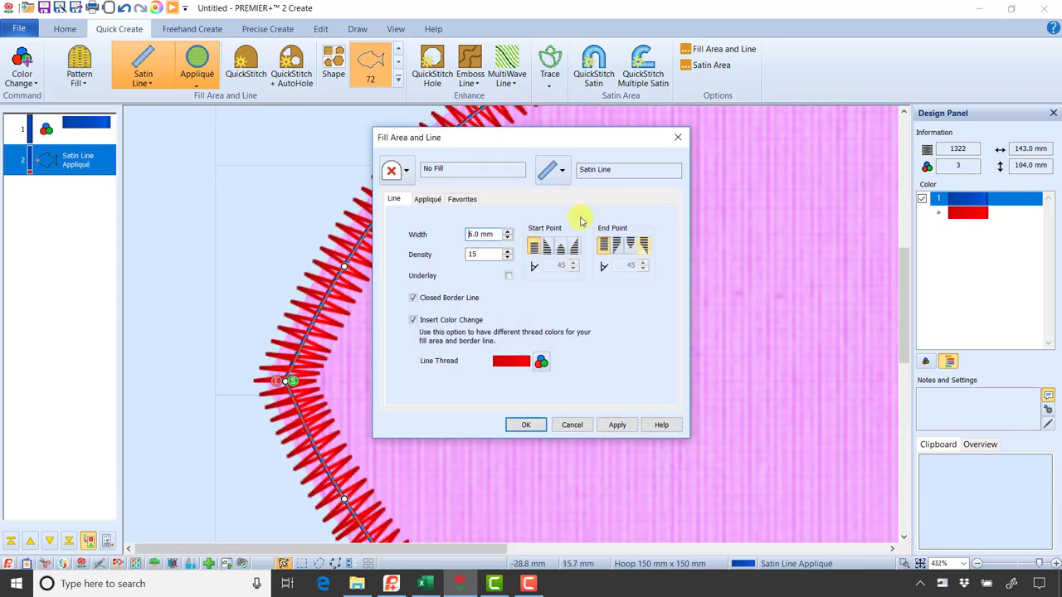
drag(525, 134, 647, 163)
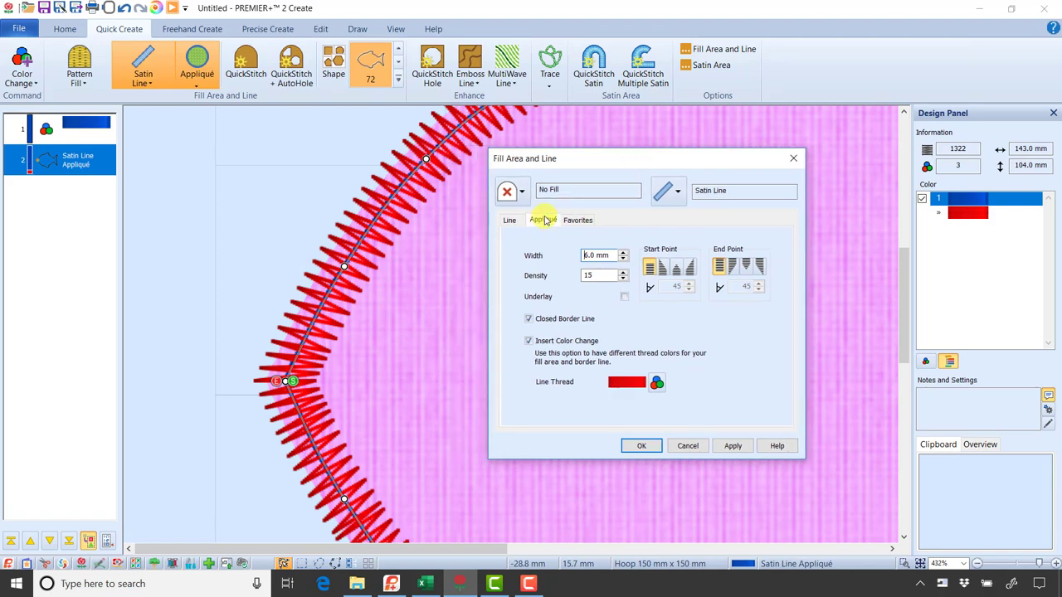
click(543, 220)
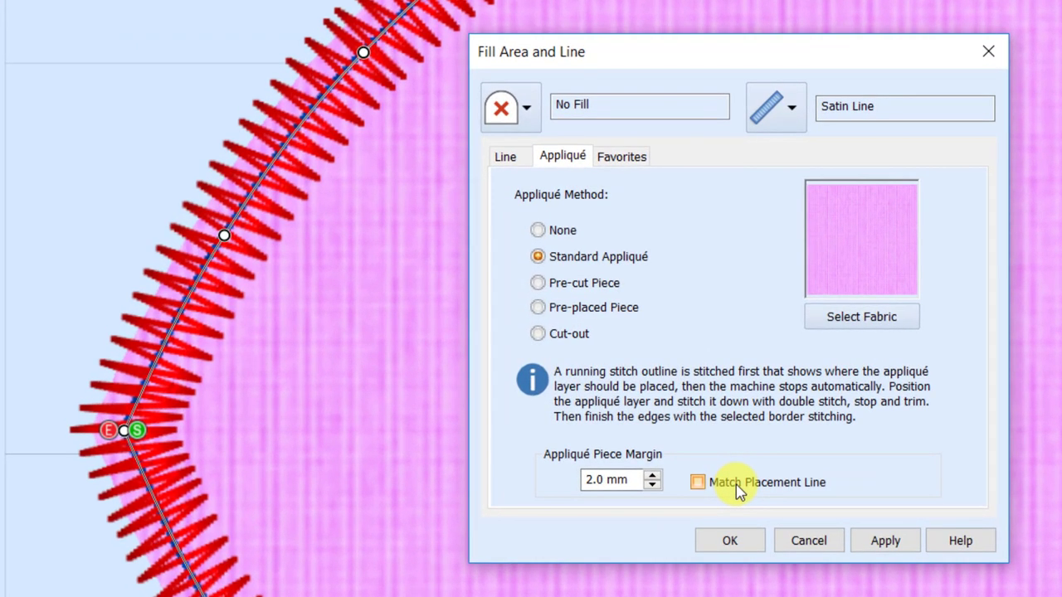
click(645, 412)
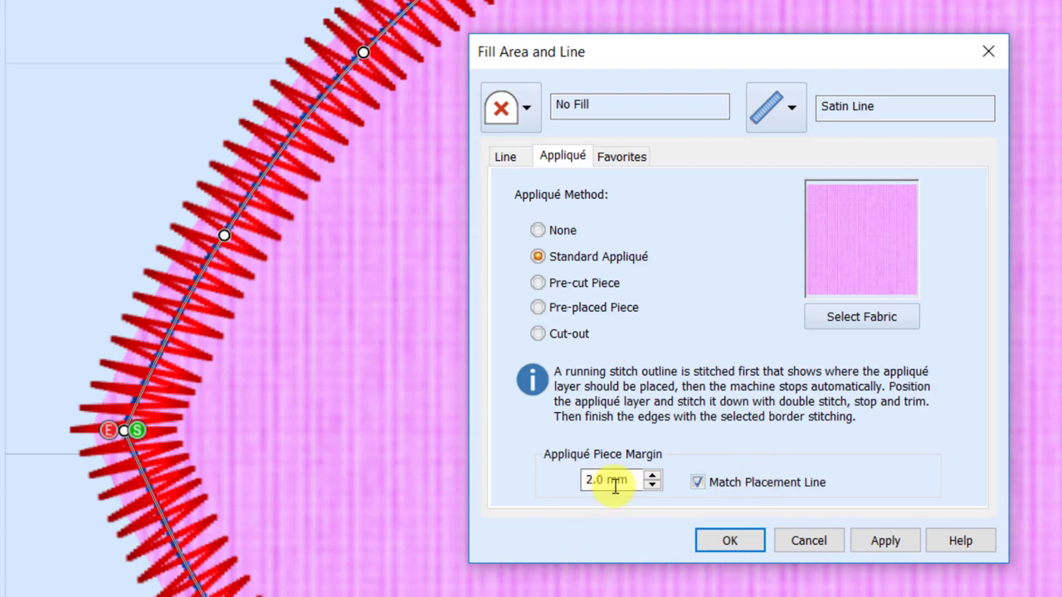
mouse_move(615, 488)
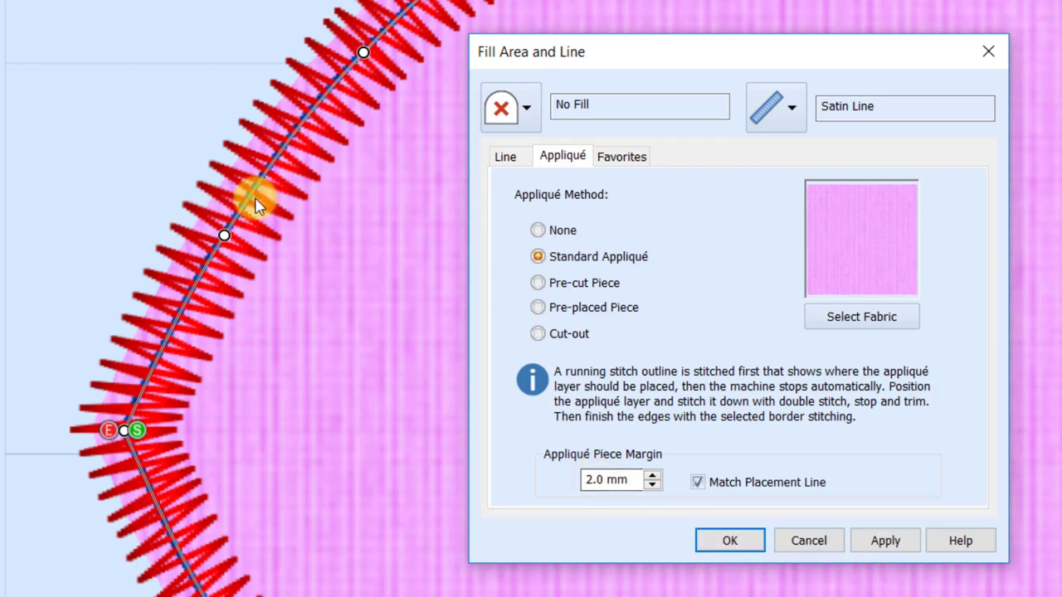
click(873, 542)
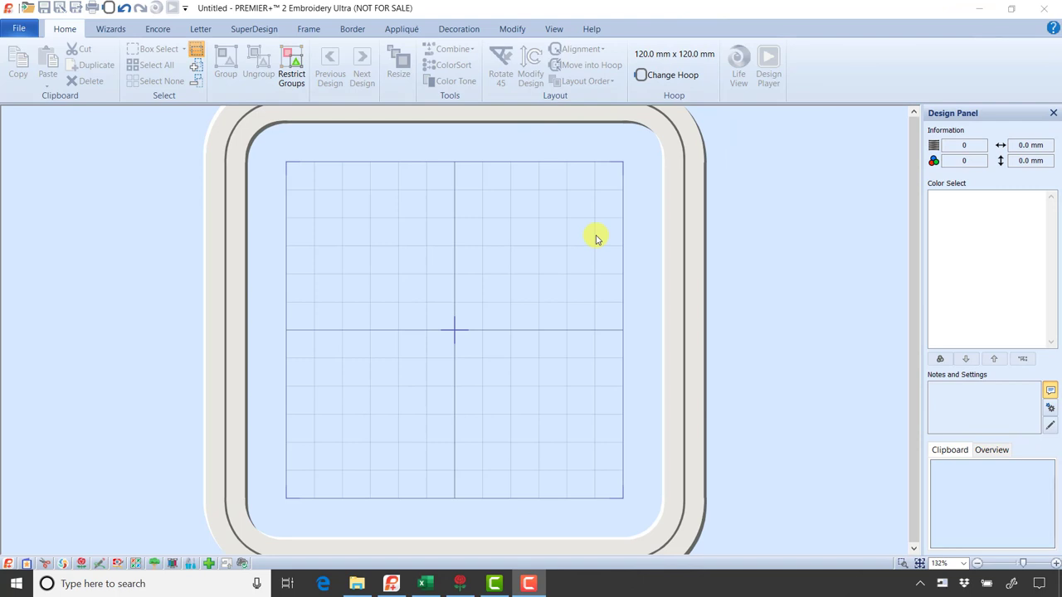
Place the smiling sun SuperDesign from the Applique category in the hoop at a size of 100 mm.
click(272, 31)
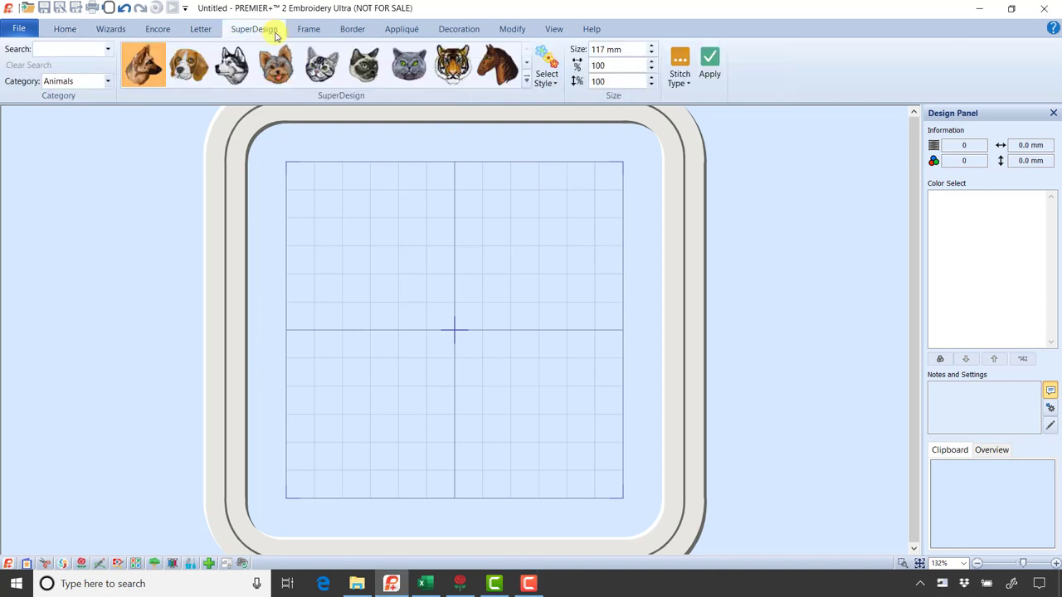
click(105, 82)
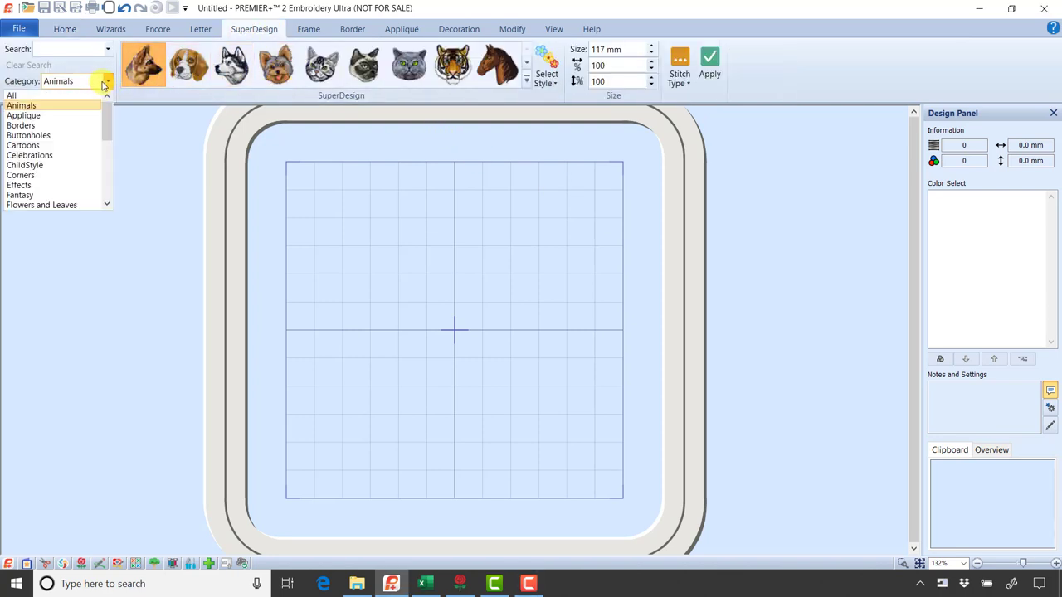
click(84, 120)
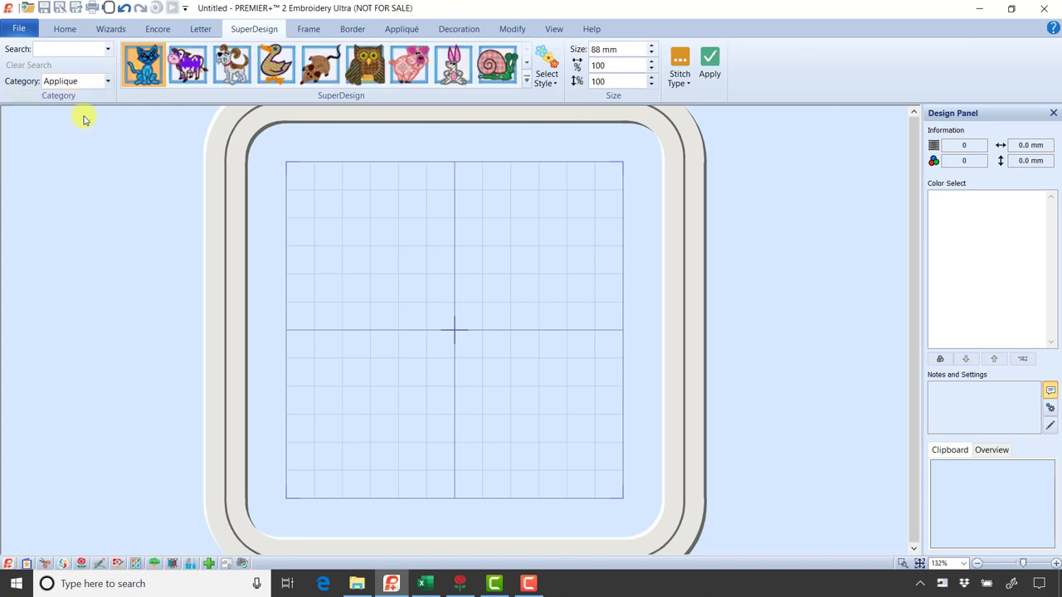
click(528, 81)
click(154, 371)
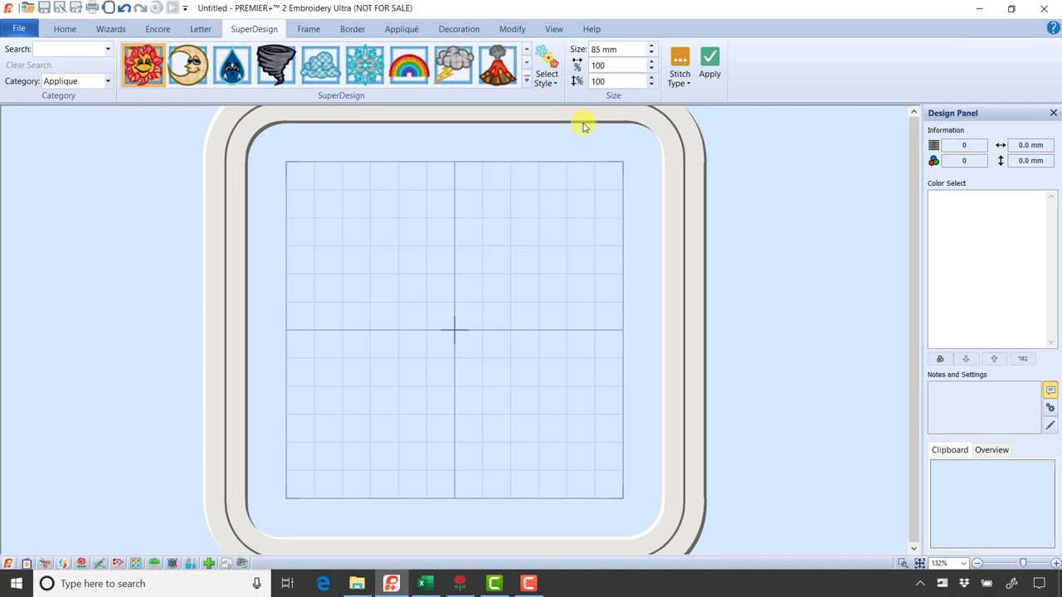
click(637, 48)
text(100)
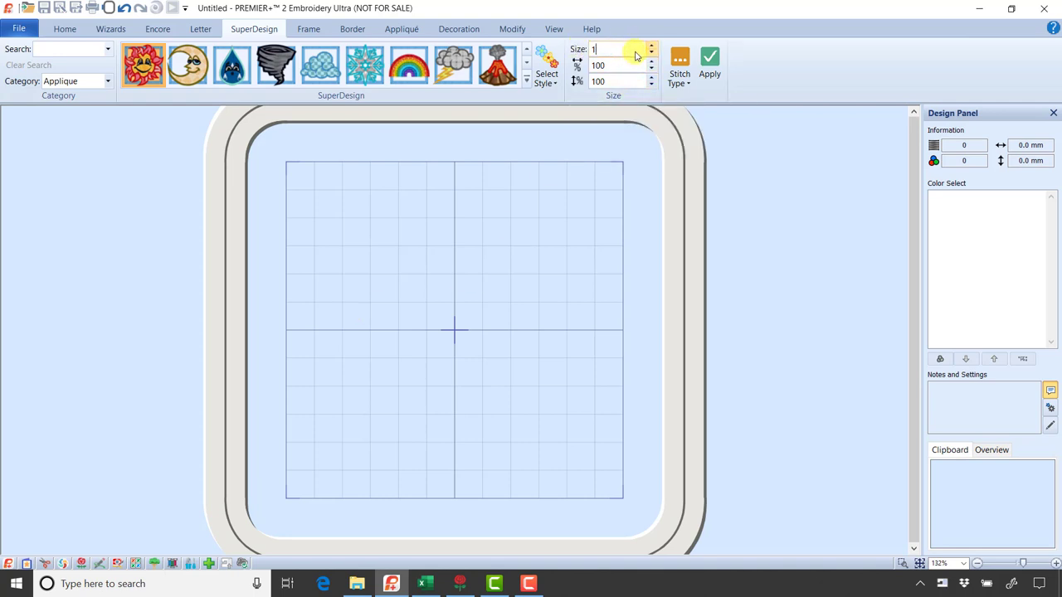
click(712, 73)
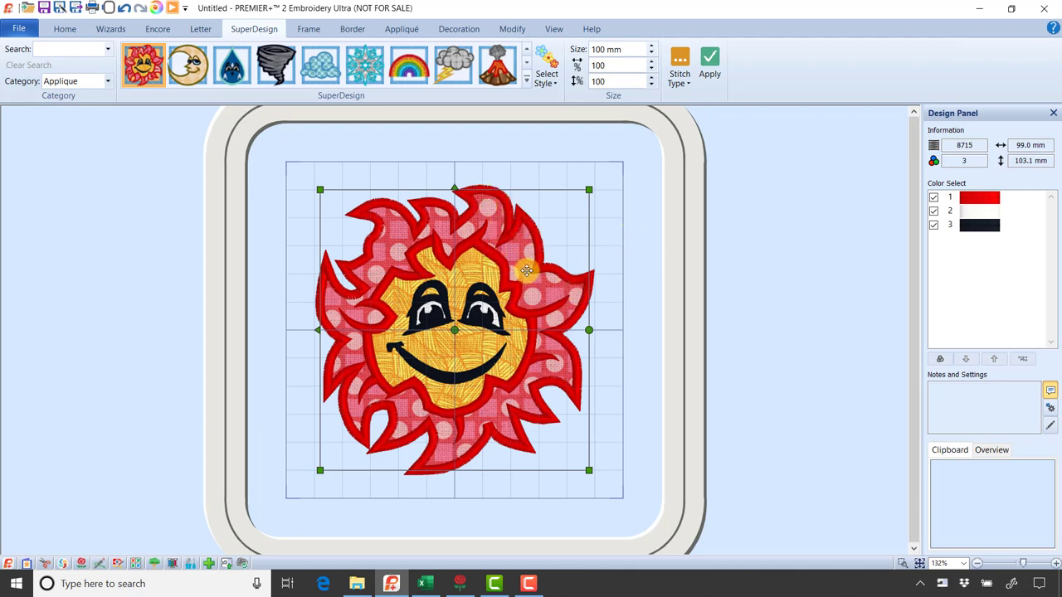
Set the appliqué piece margin of the sun's Appliqué Fabric 1 to 1.5 mm, then apply and accept it.
click(512, 244)
right_click(503, 223)
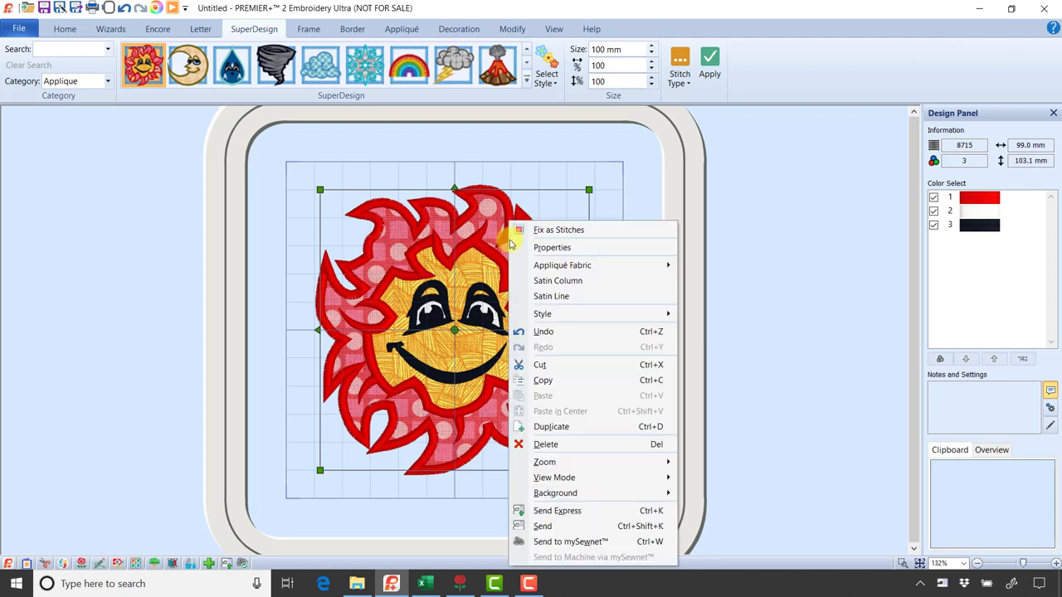
mouse_move(552, 265)
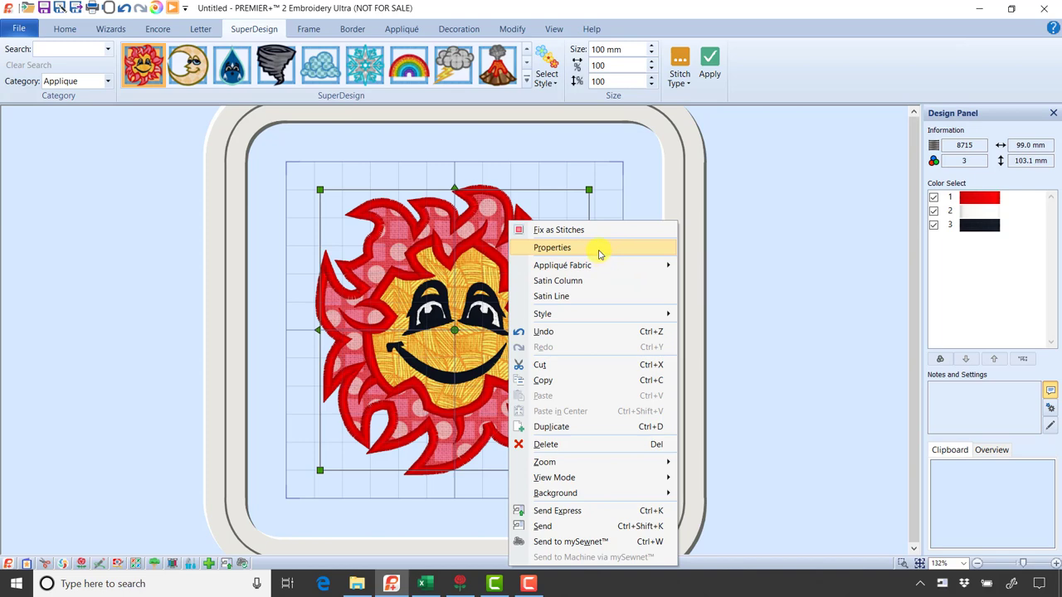
mouse_move(595, 266)
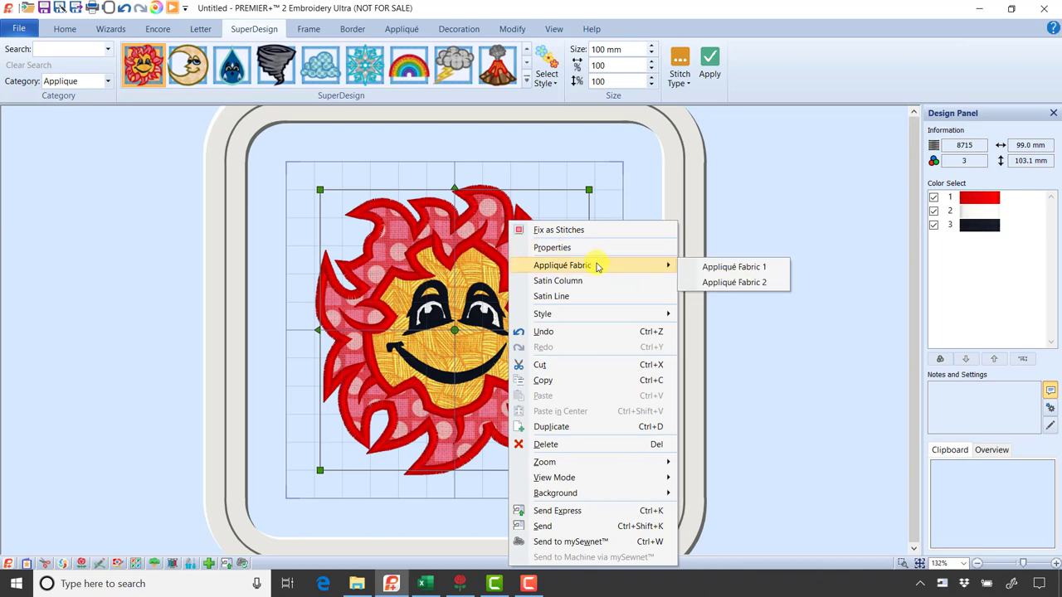
click(741, 269)
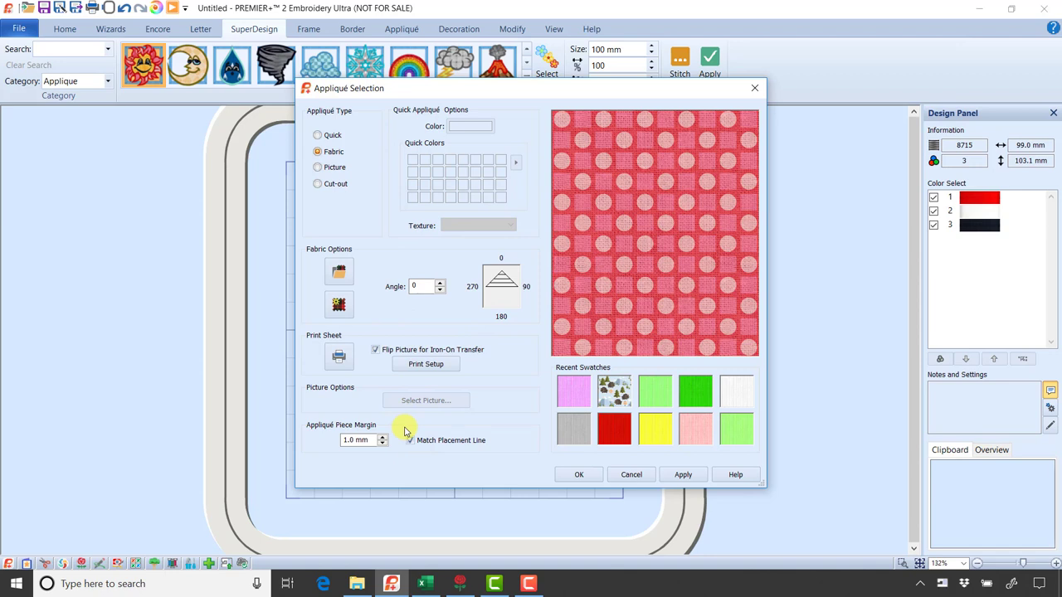
mouse_move(372, 440)
click(632, 474)
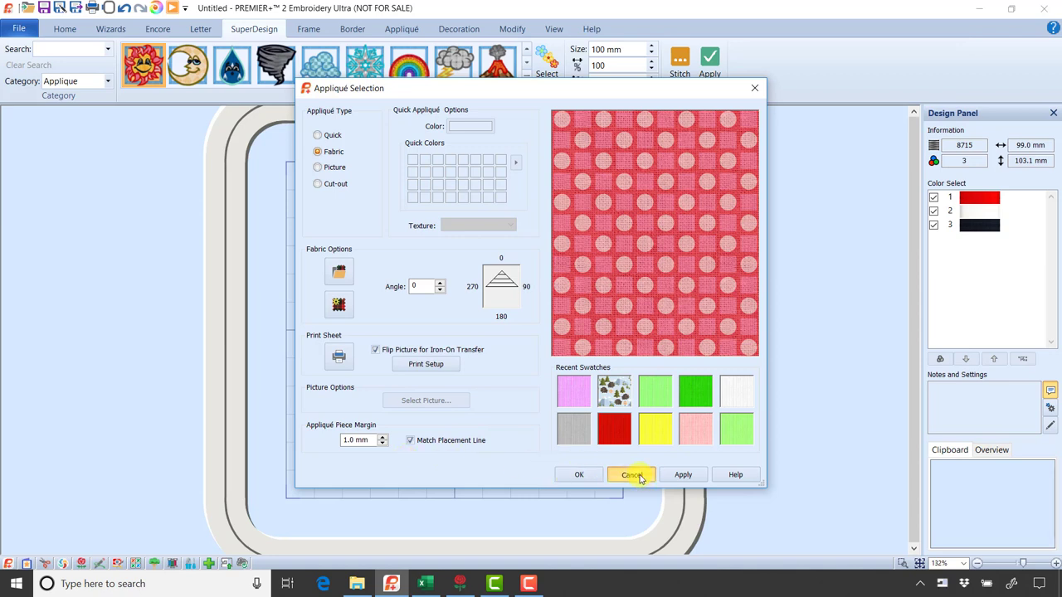
double_click(365, 440)
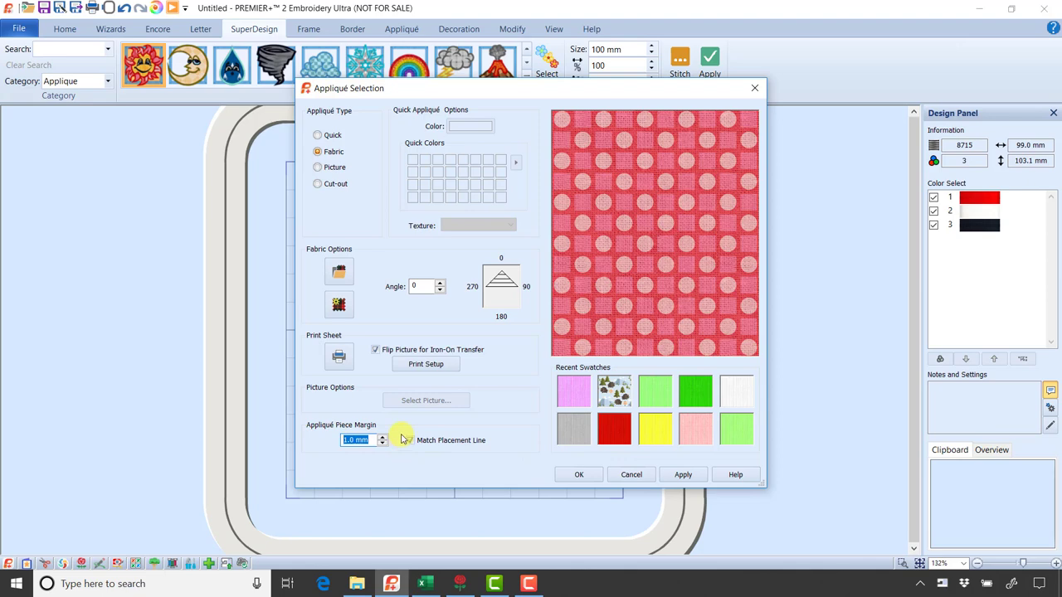
text(1.5)
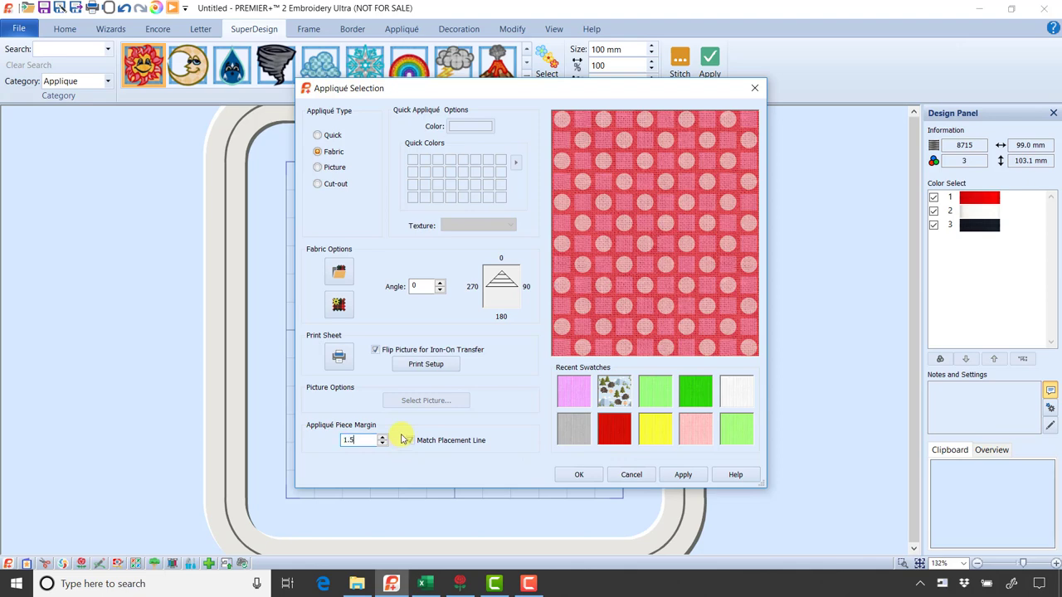
click(683, 475)
click(580, 475)
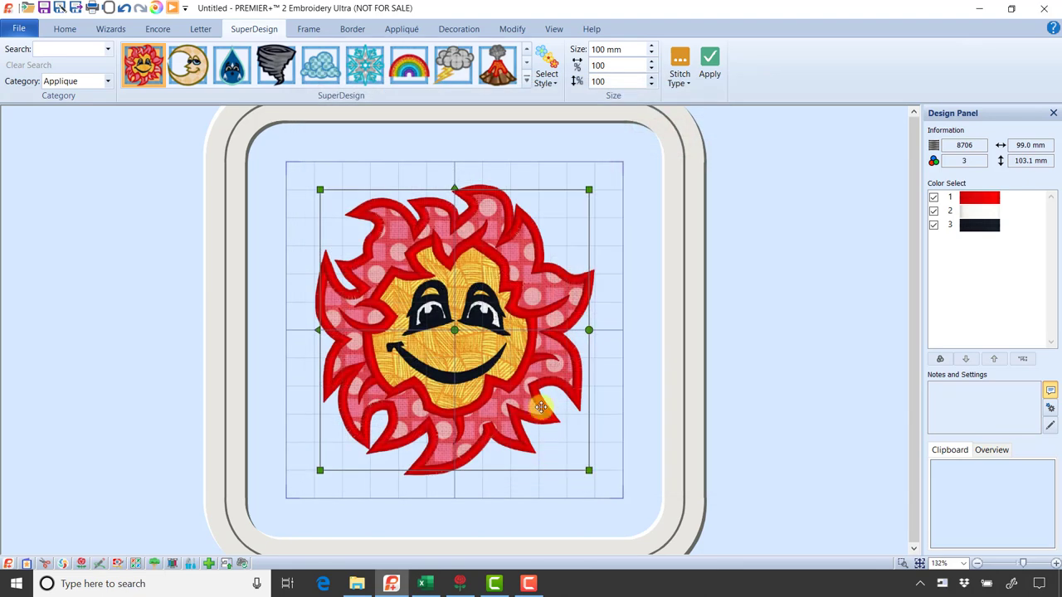
Check the piece margin and placement line settings of the sun's Appliqué Fabric 2 and close them without changes.
right_click(509, 311)
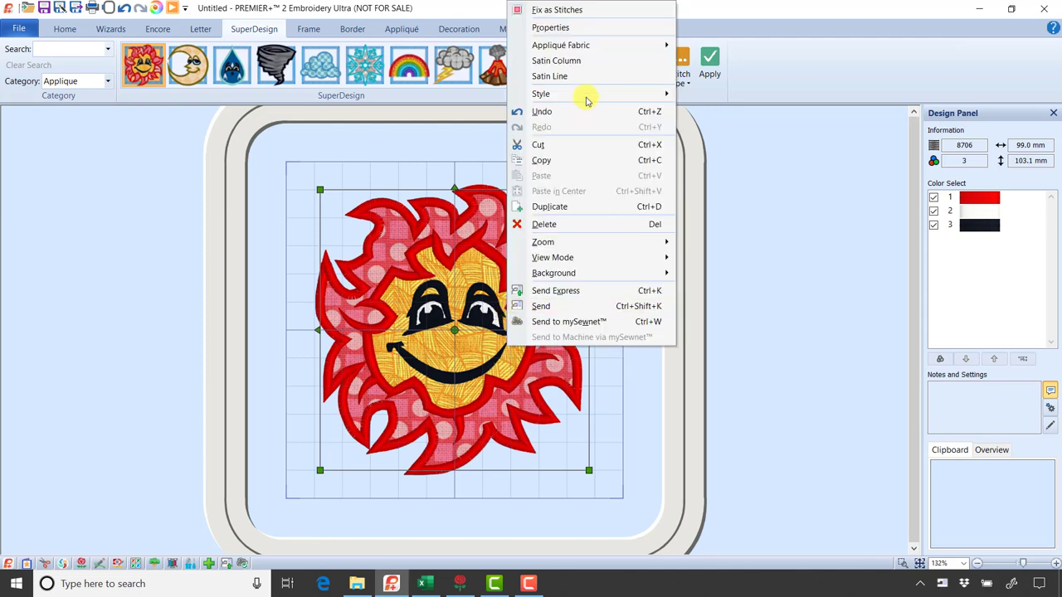
mouse_move(592, 50)
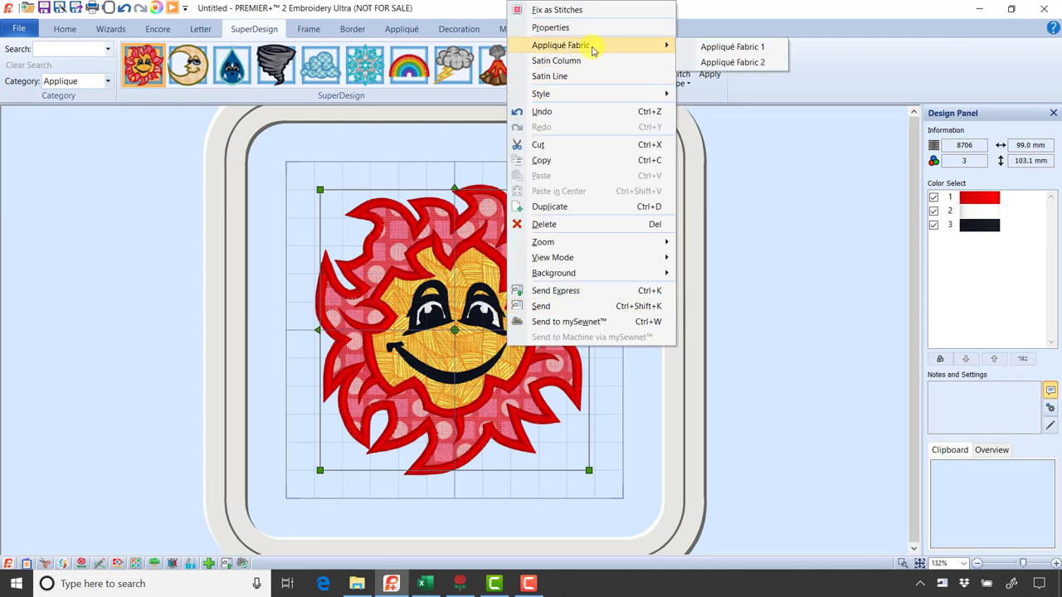
click(728, 63)
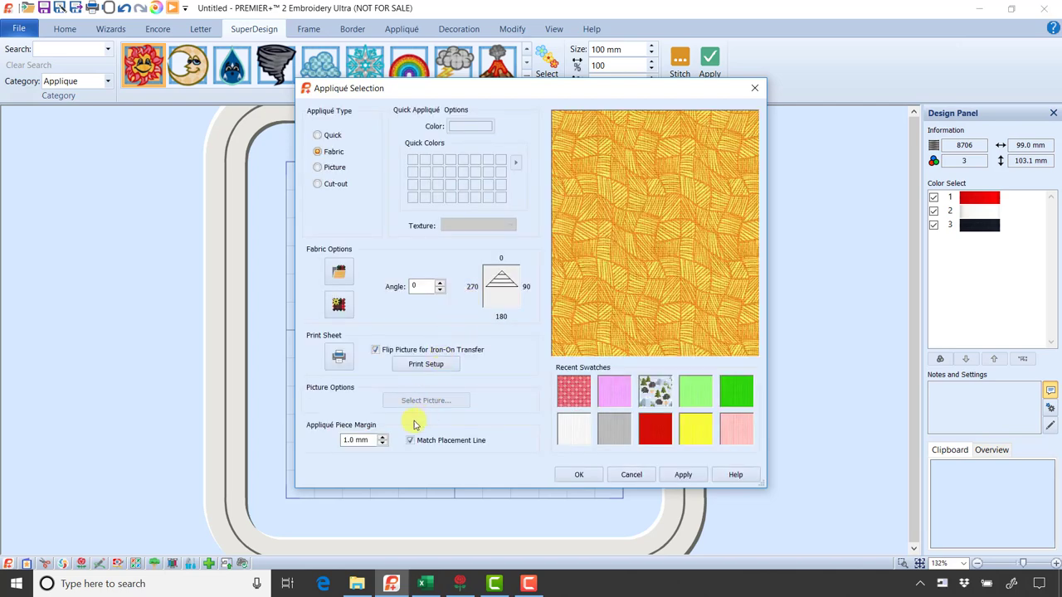
click(631, 477)
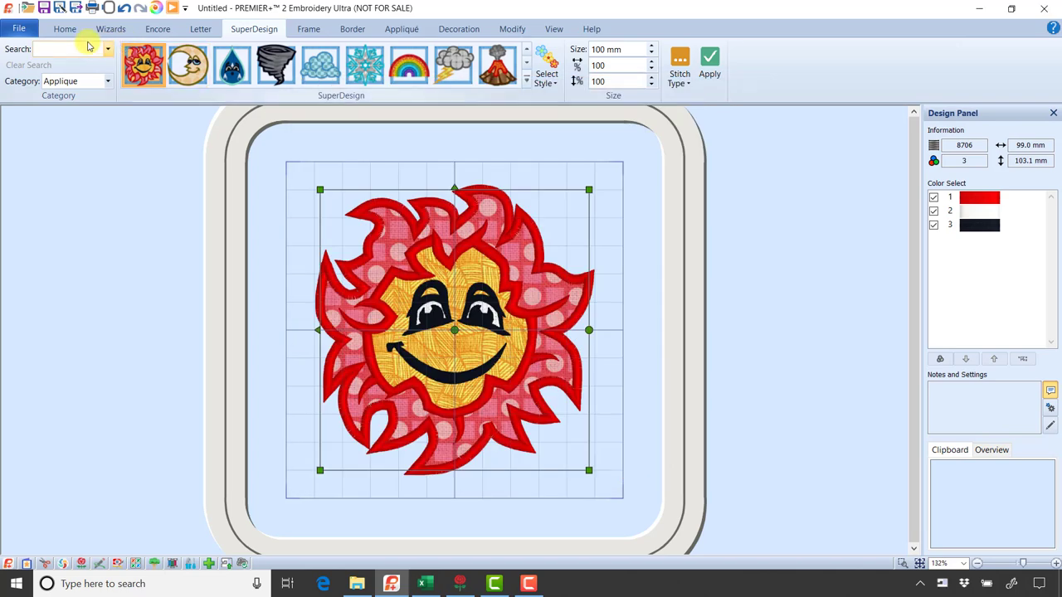
Review the Appliqué Piece Margin override options in the preferences and return to the sun design.
click(18, 29)
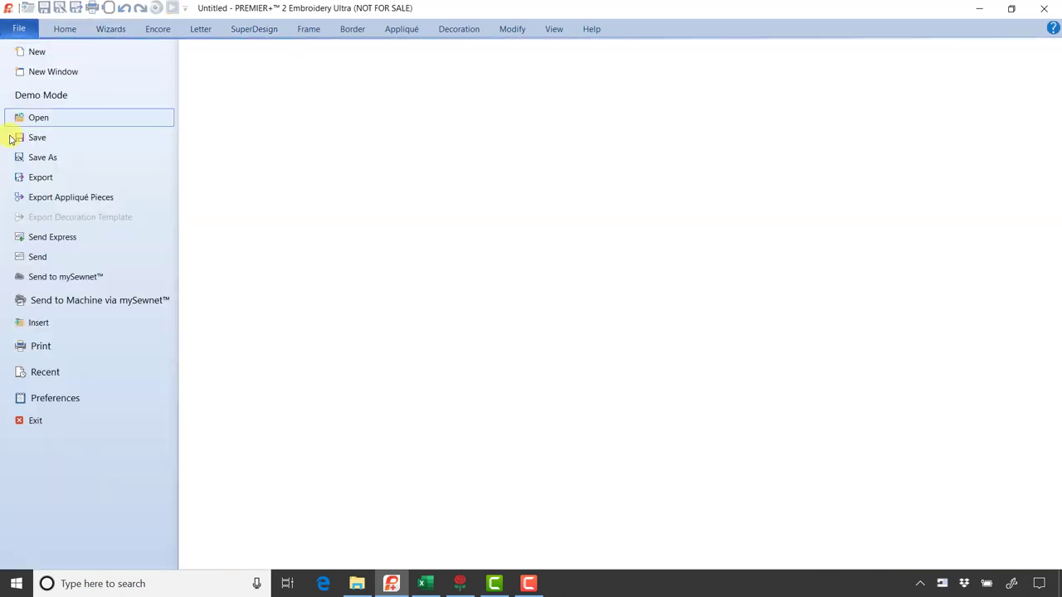
click(53, 405)
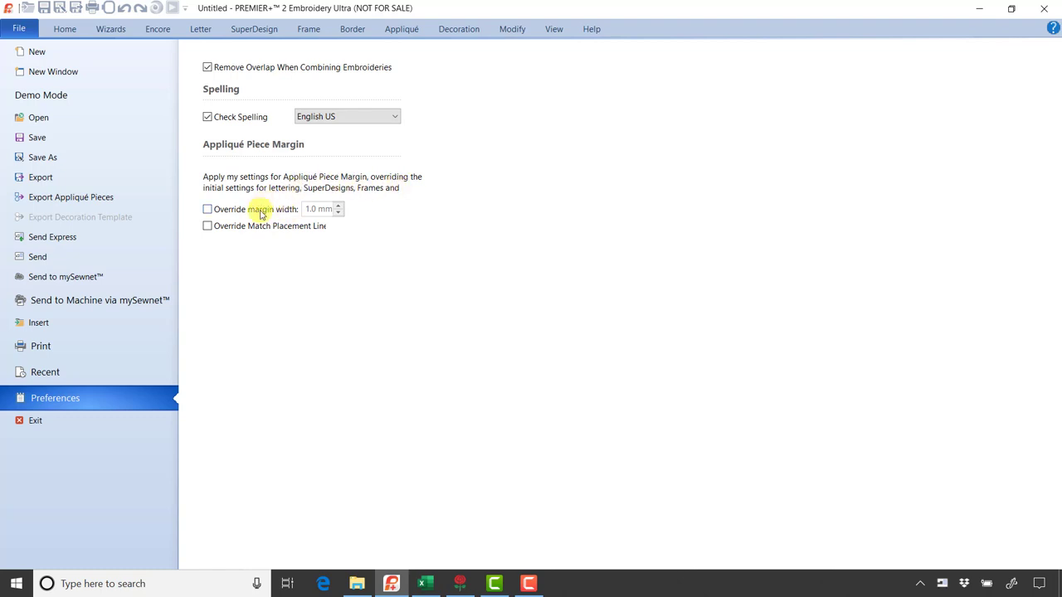
click(65, 29)
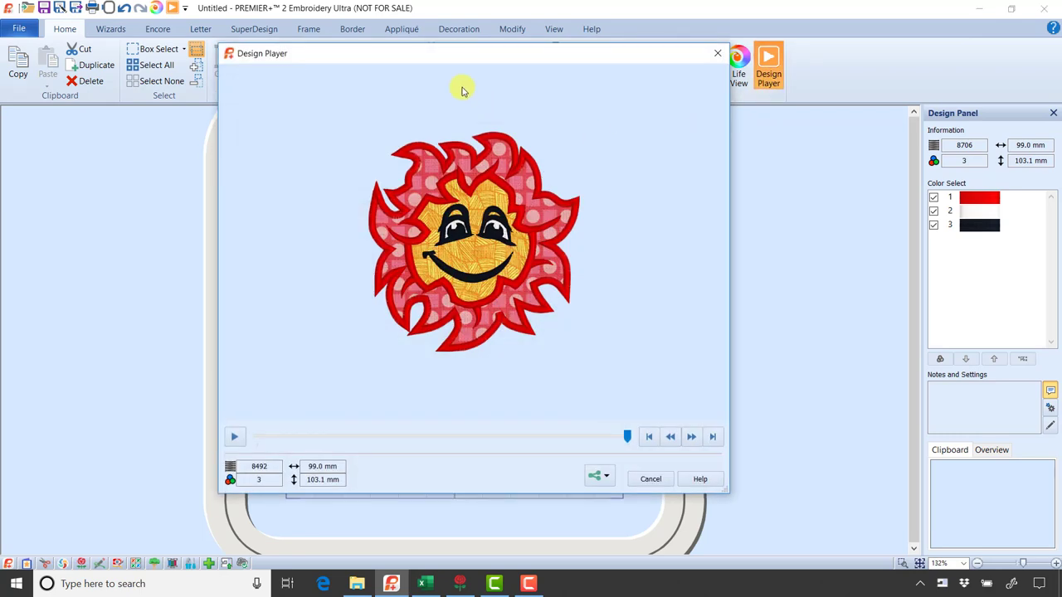
Examine the sun's stitch-out in an enlarged Design Player, from the outer placement line to the start of the satin border, and close the player.
drag(462, 55, 370, 29)
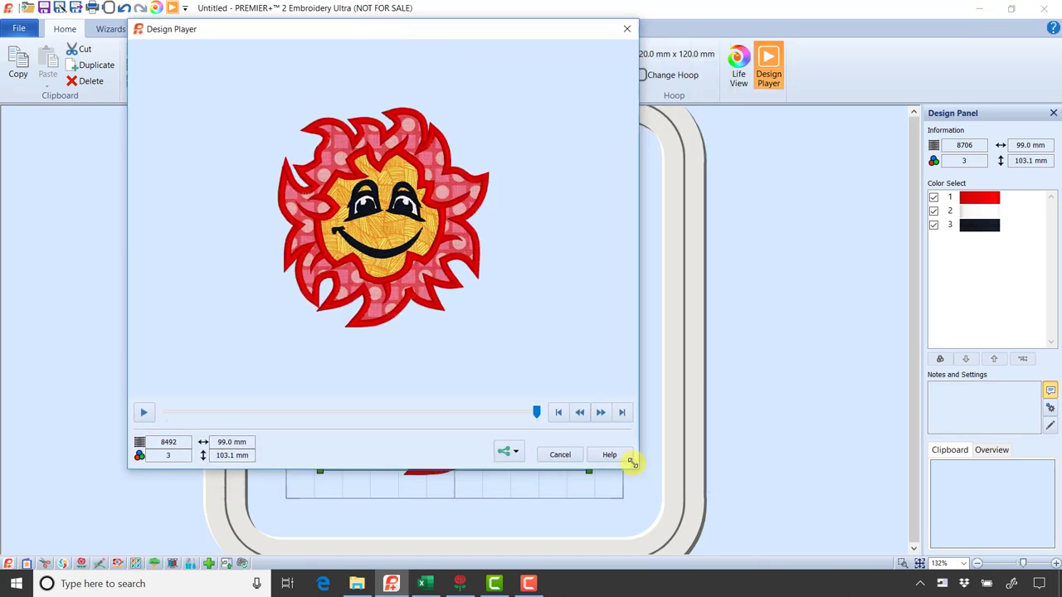
drag(635, 464, 796, 565)
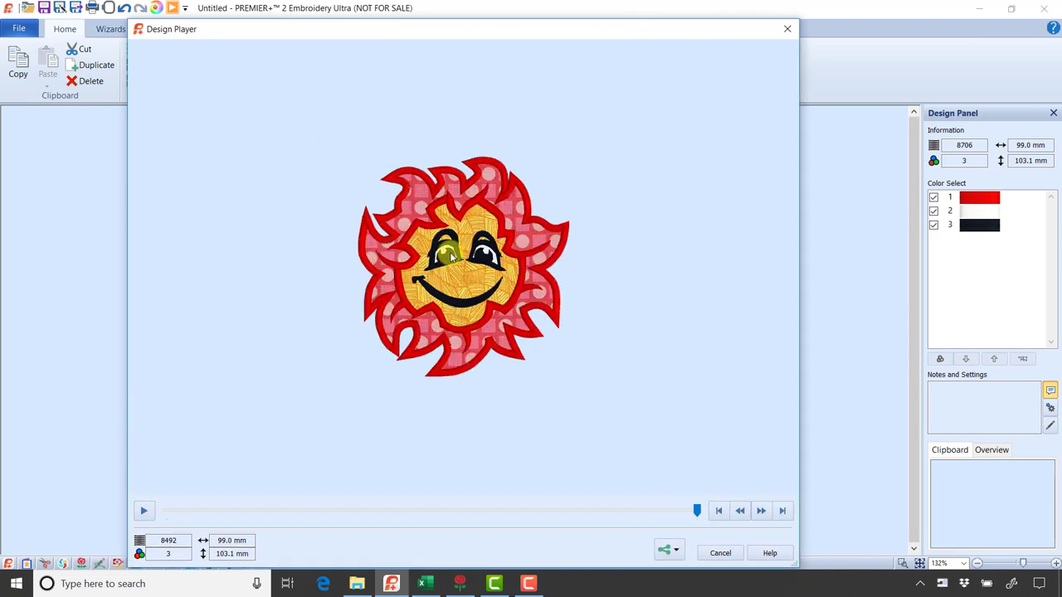
scroll(444, 259, up, 4)
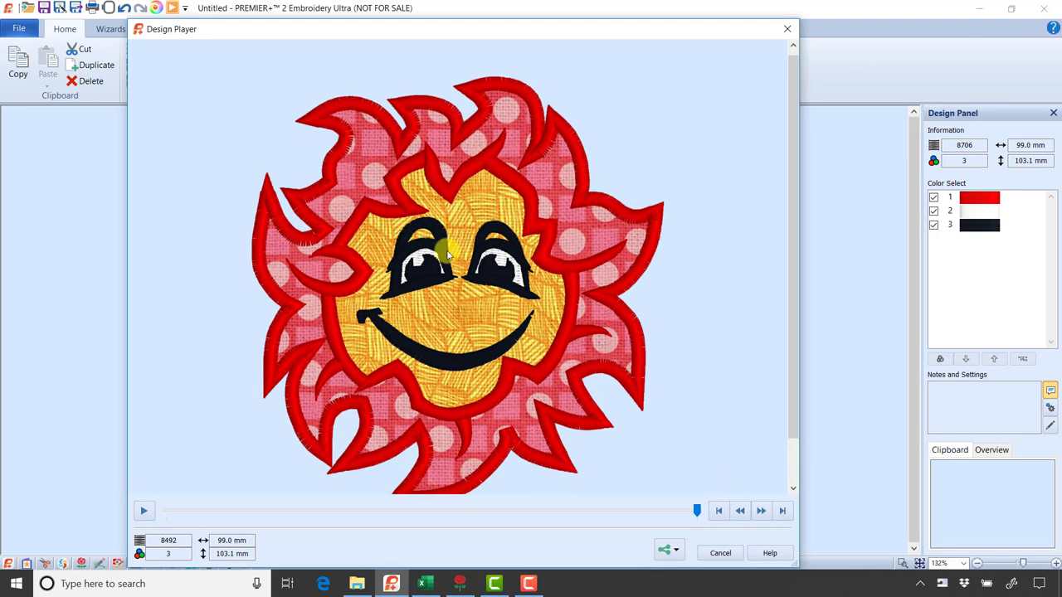
scroll(444, 253, down, 1)
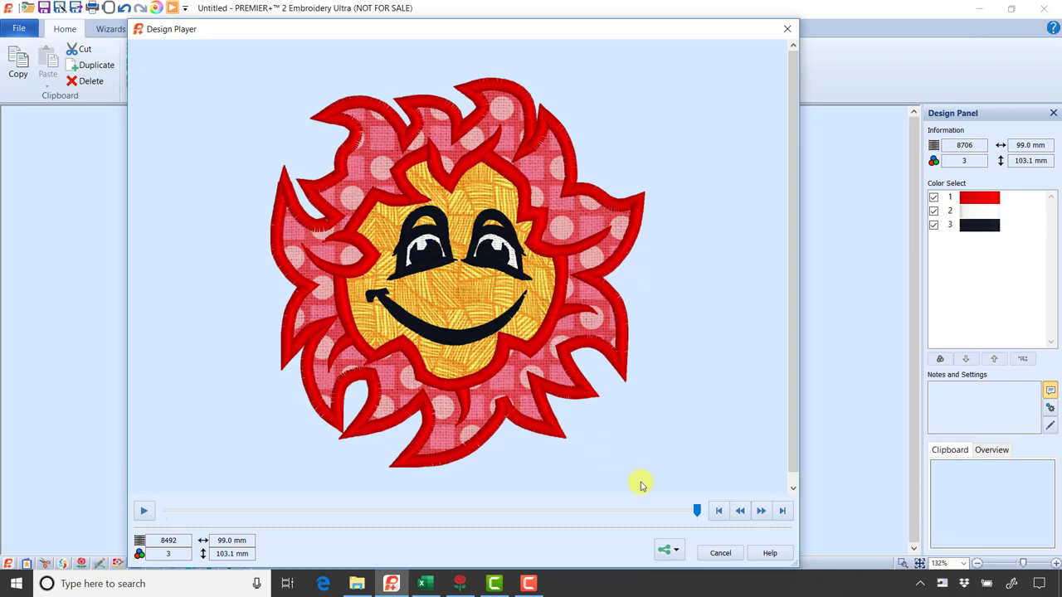
mouse_move(695, 510)
mouse_down()
mouse_move(146, 514)
mouse_move(184, 514)
mouse_up()
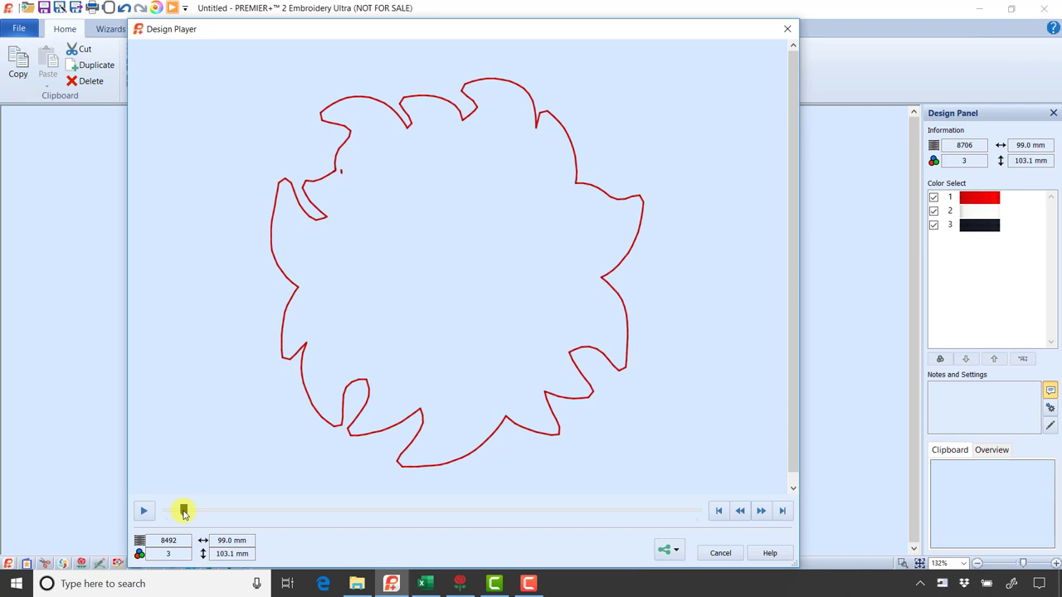
click(185, 513)
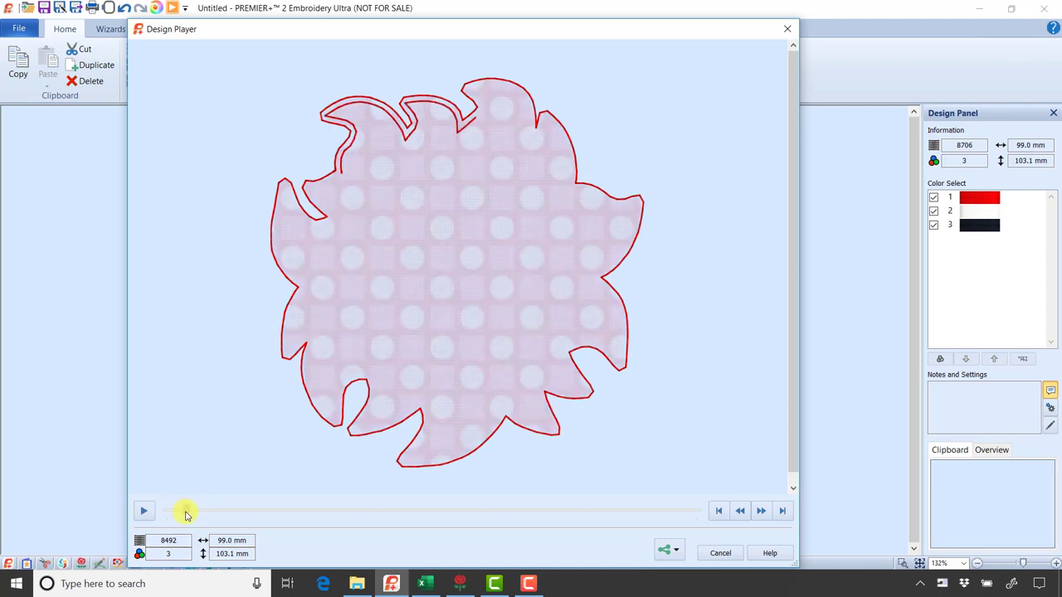
click(187, 513)
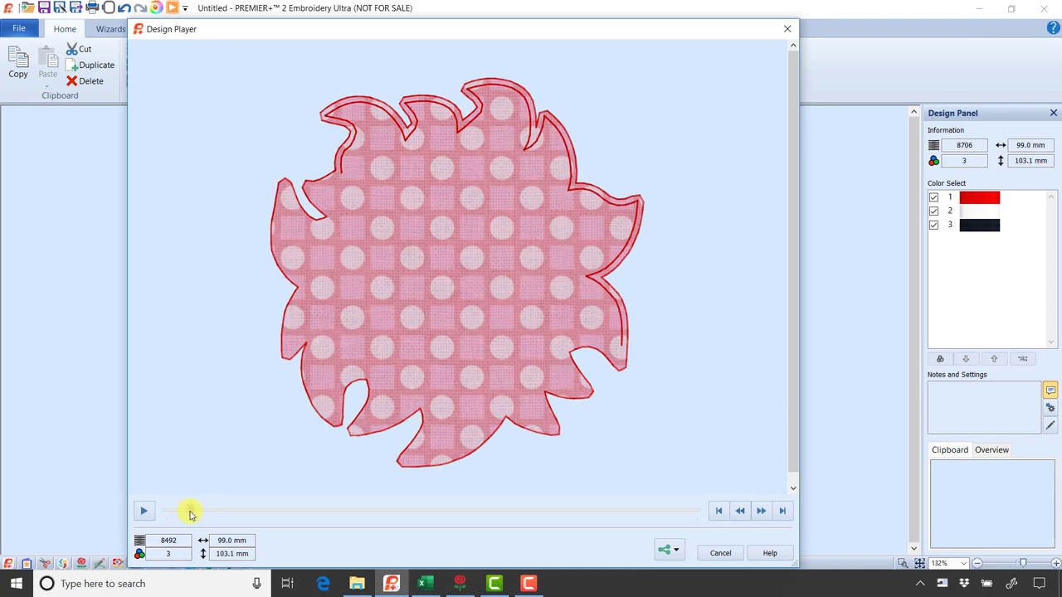
click(190, 511)
drag(193, 511, 208, 511)
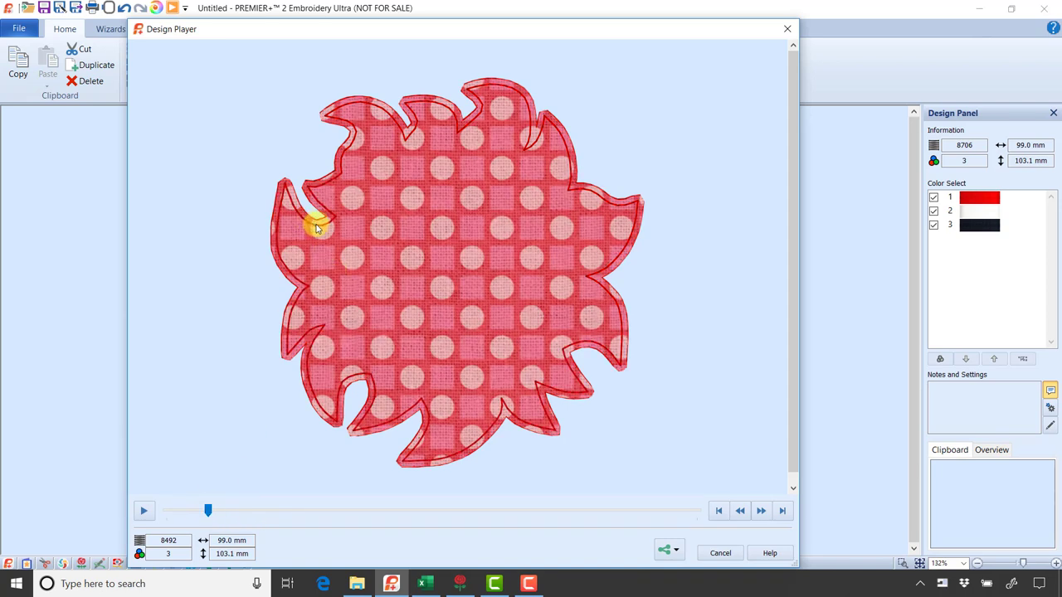
drag(208, 510, 246, 512)
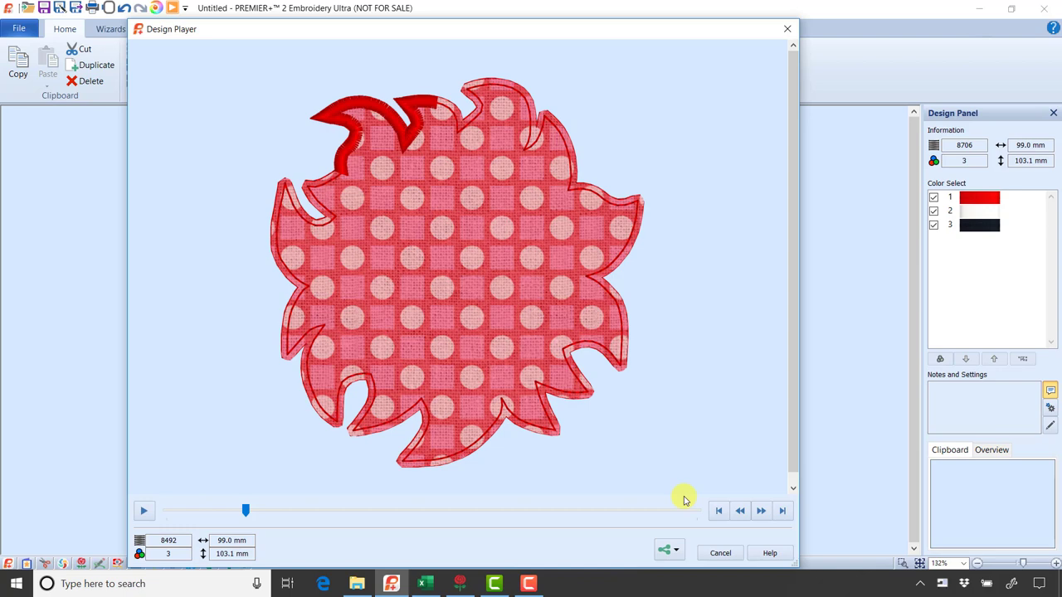
click(723, 554)
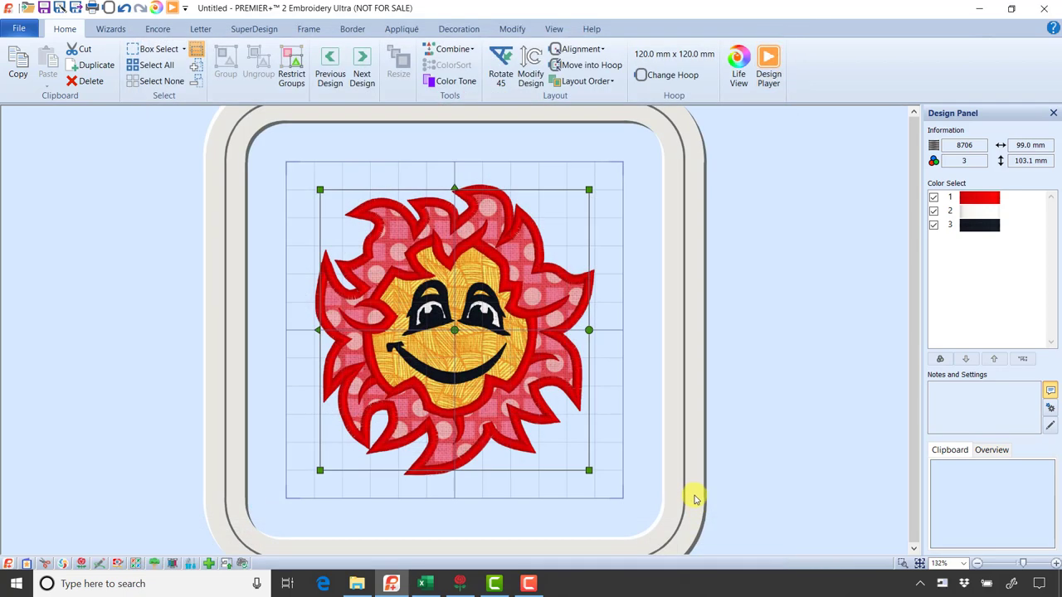